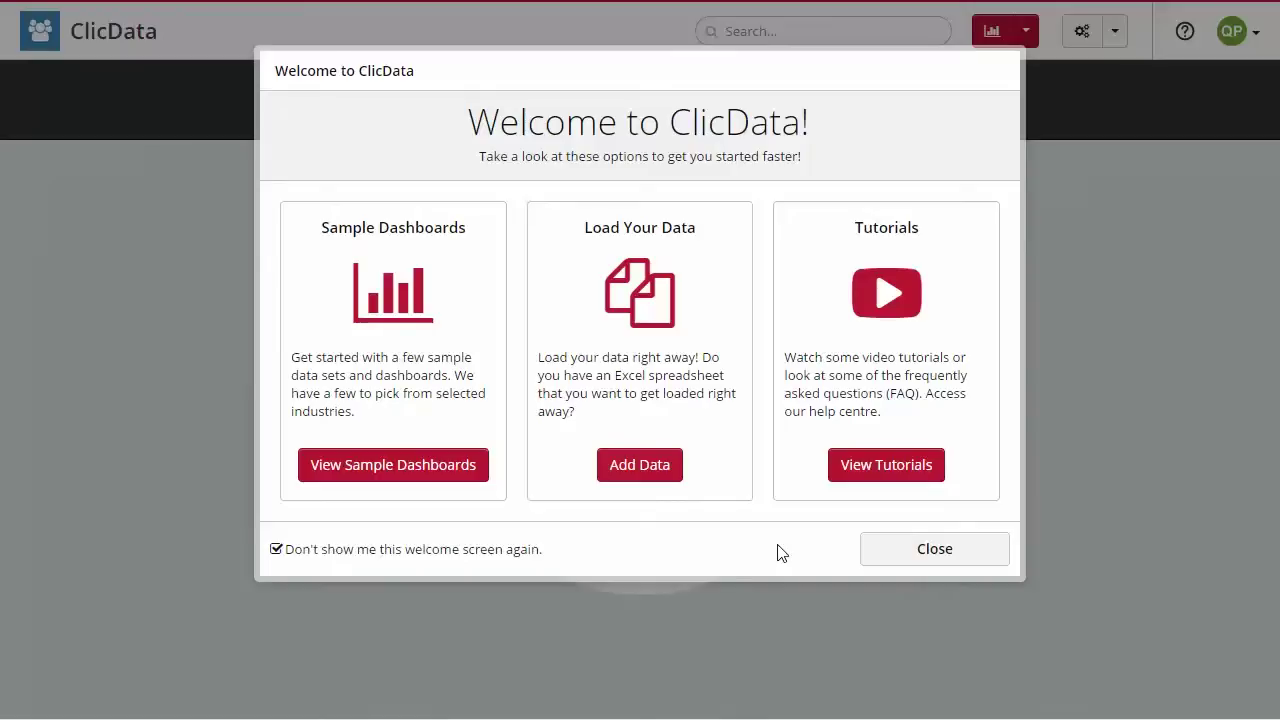
From the Welcome dialog's Add Data, start a new connection and choose Dropbox
{"action": "left_click", "coordinate": [647, 470]}
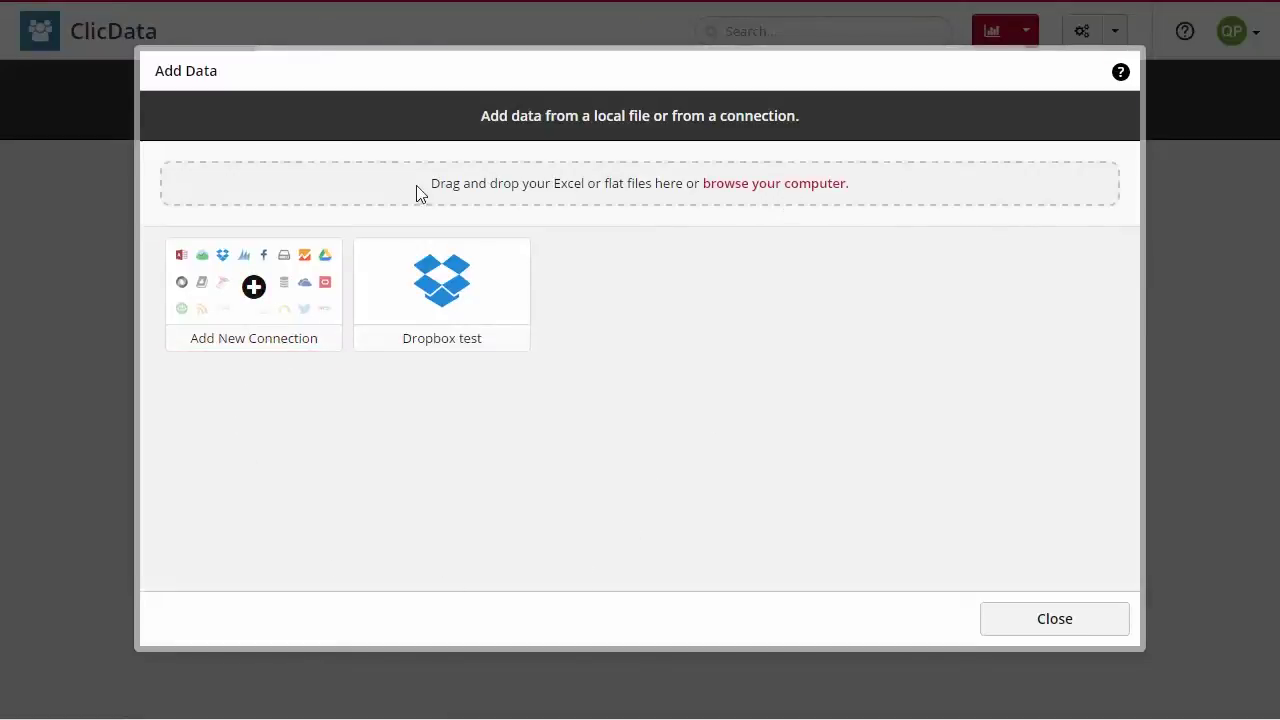
{"action": "left_click", "coordinate": [221, 276]}
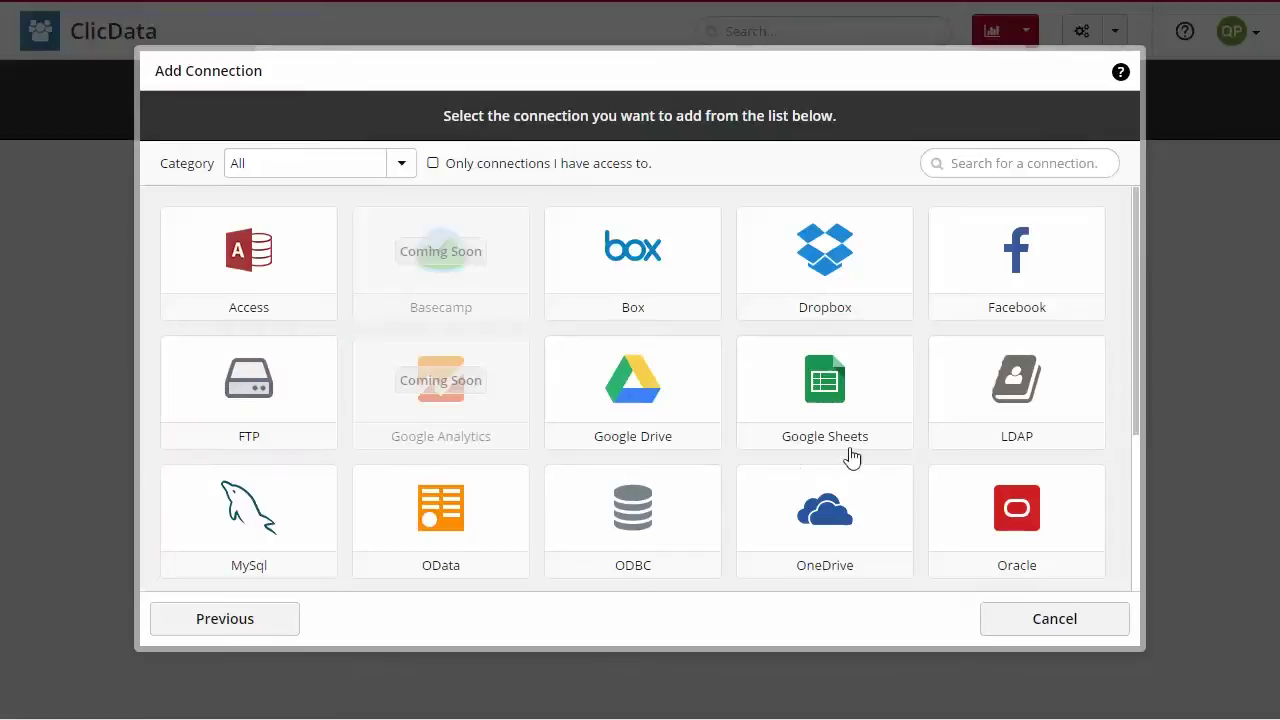
{"action": "scroll", "coordinate": [1045, 443], "scroll_direction": "down", "scroll_amount": 3}
{"action": "scroll", "coordinate": [1045, 443], "scroll_direction": "up", "scroll_amount": 3}
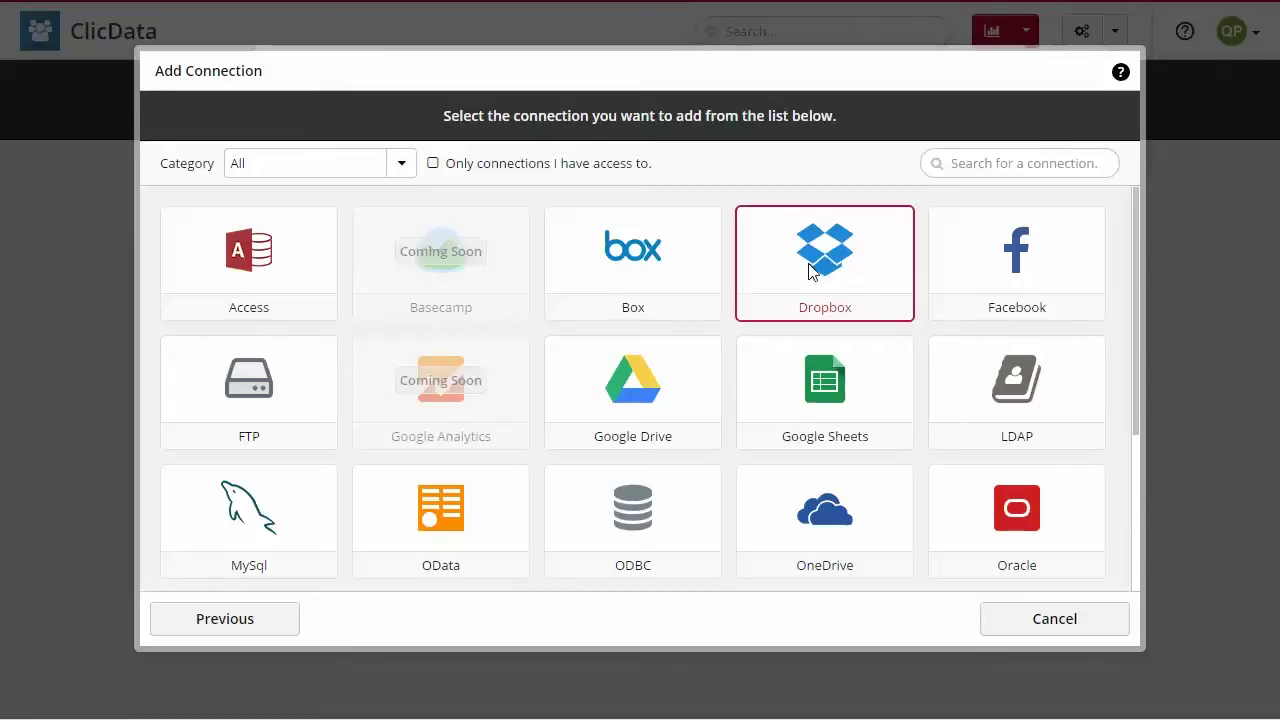
{"action": "left_click", "coordinate": [810, 268]}
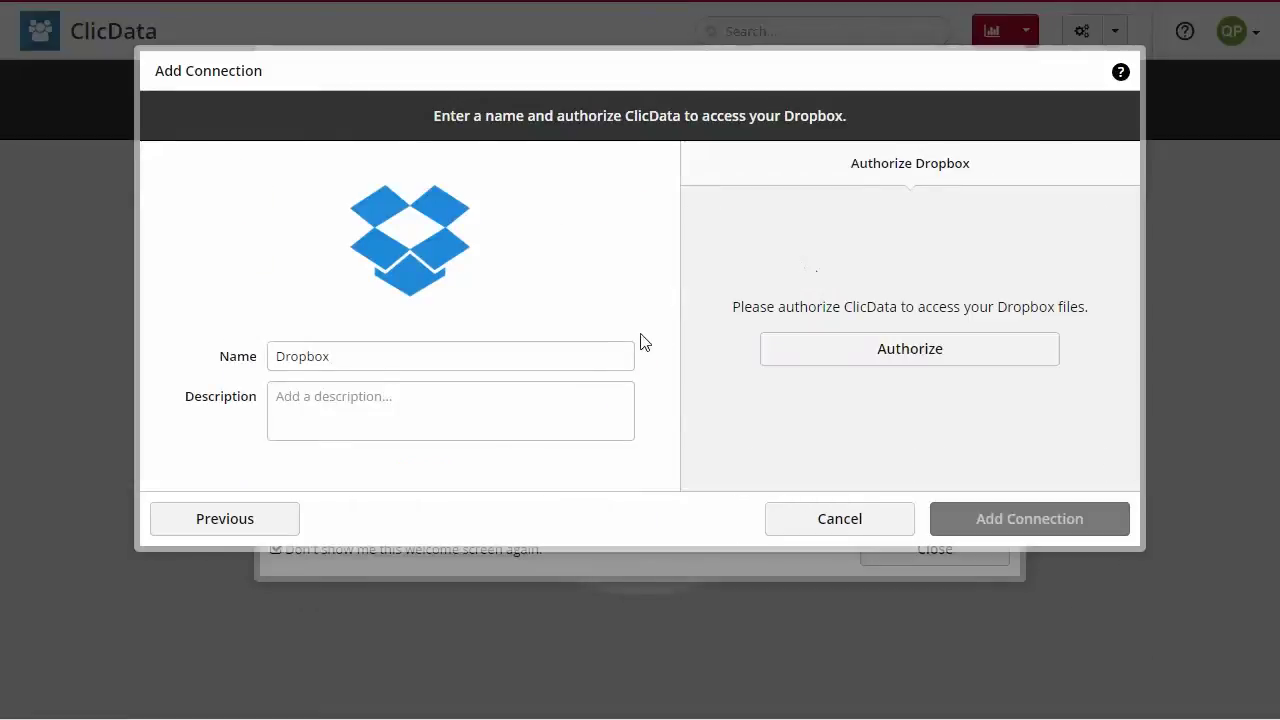
Authorize ClicData's access to Dropbox and save the connection named Dropbox
{"action": "left_click", "coordinate": [987, 358]}
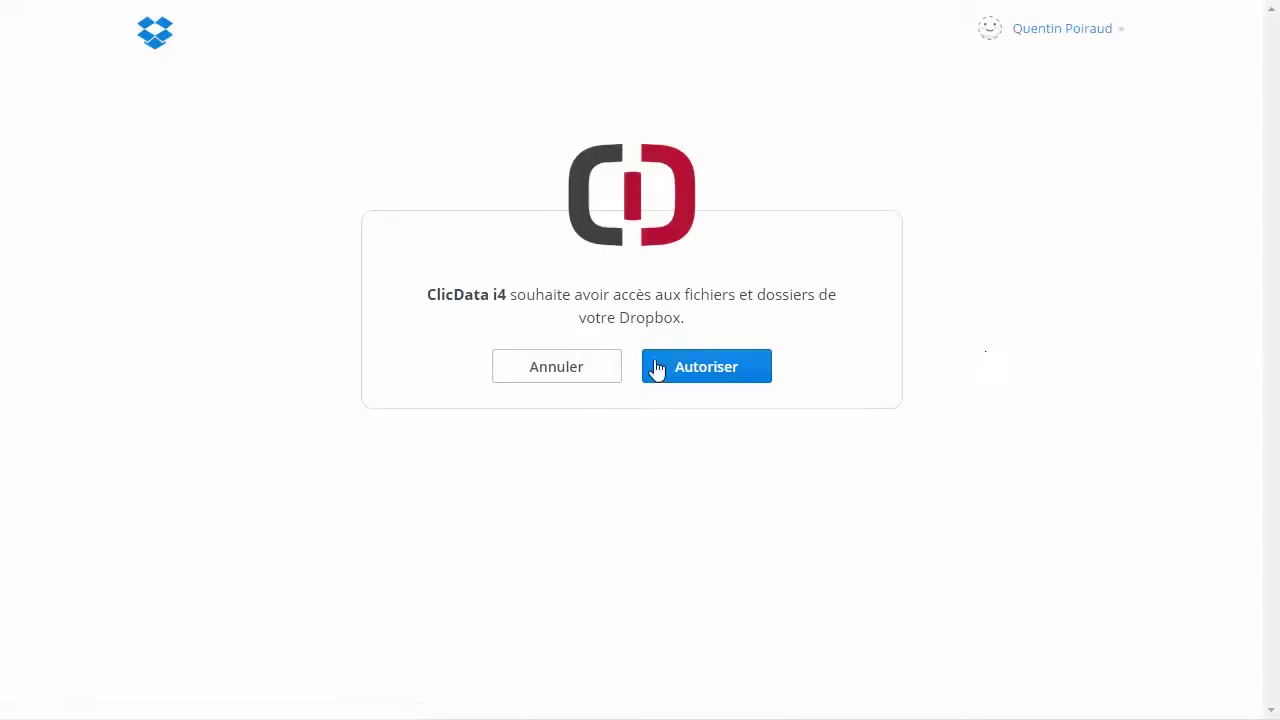
{"action": "left_click", "coordinate": [668, 368]}
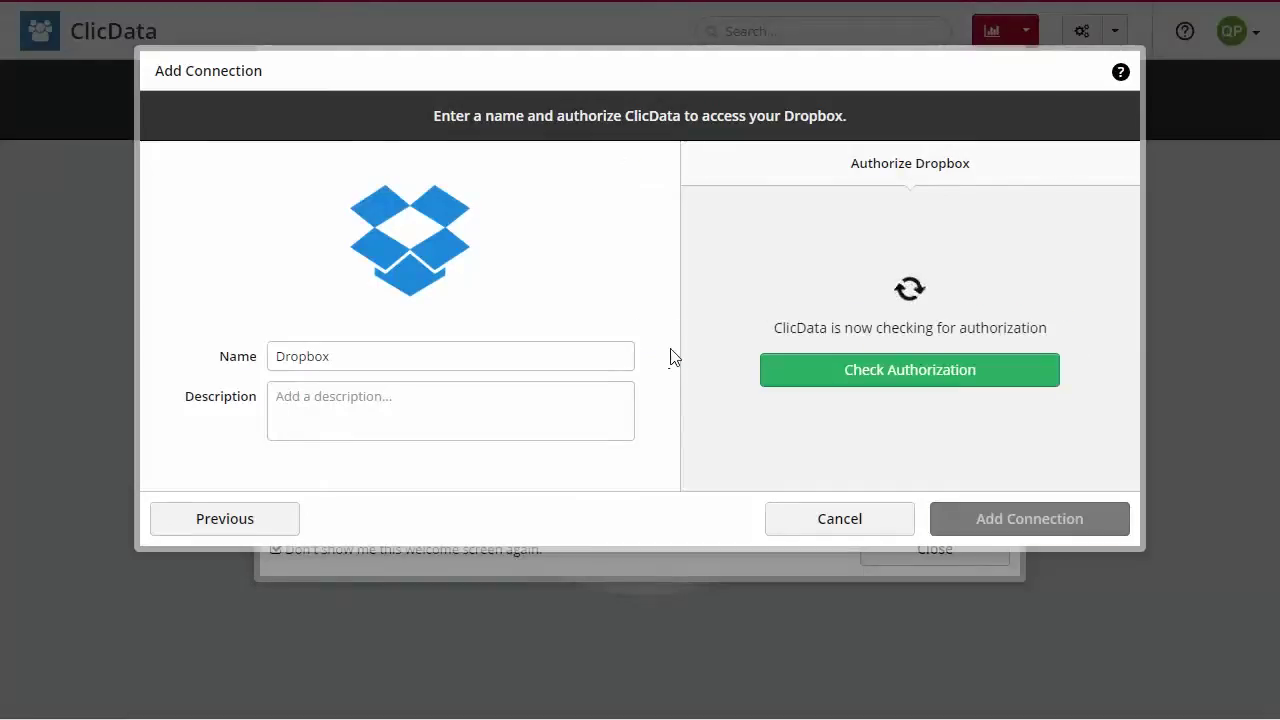
{"action": "left_click", "coordinate": [990, 518]}
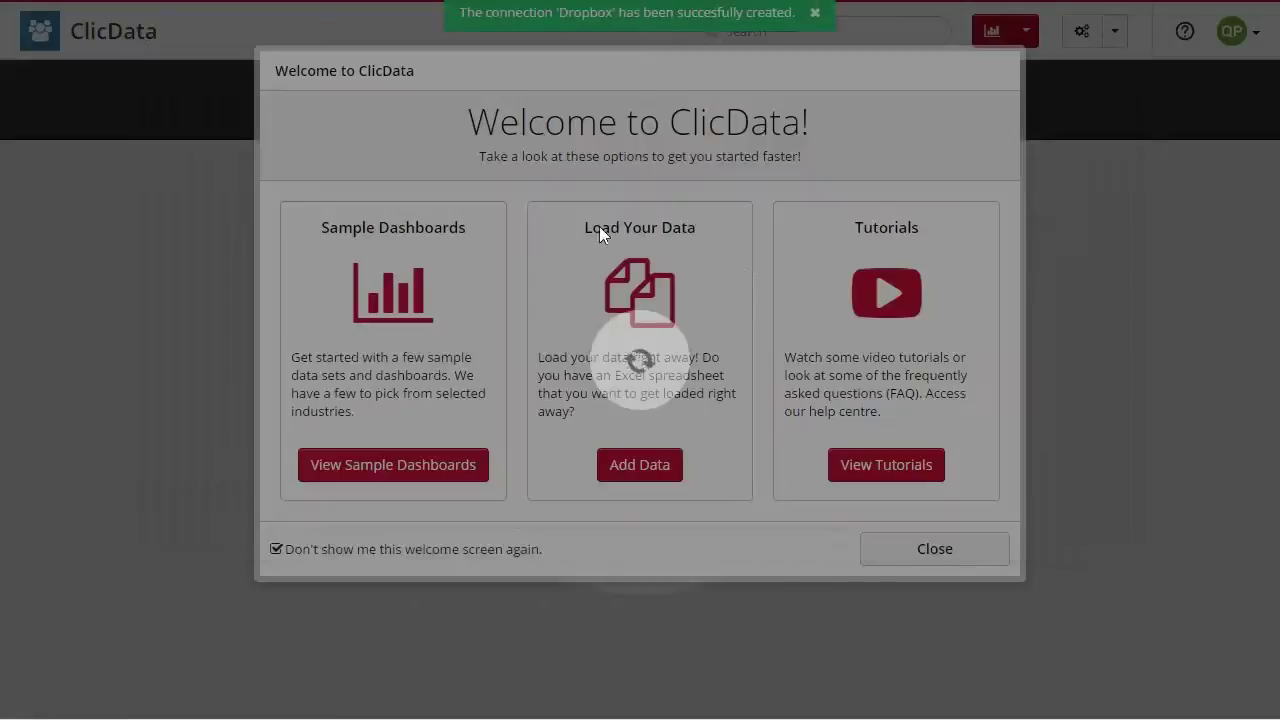
Open the ClicData - Sample Data folder and select Cars Small.xlsx
{"action": "scroll", "coordinate": [298, 345], "scroll_direction": "down", "scroll_amount": 3}
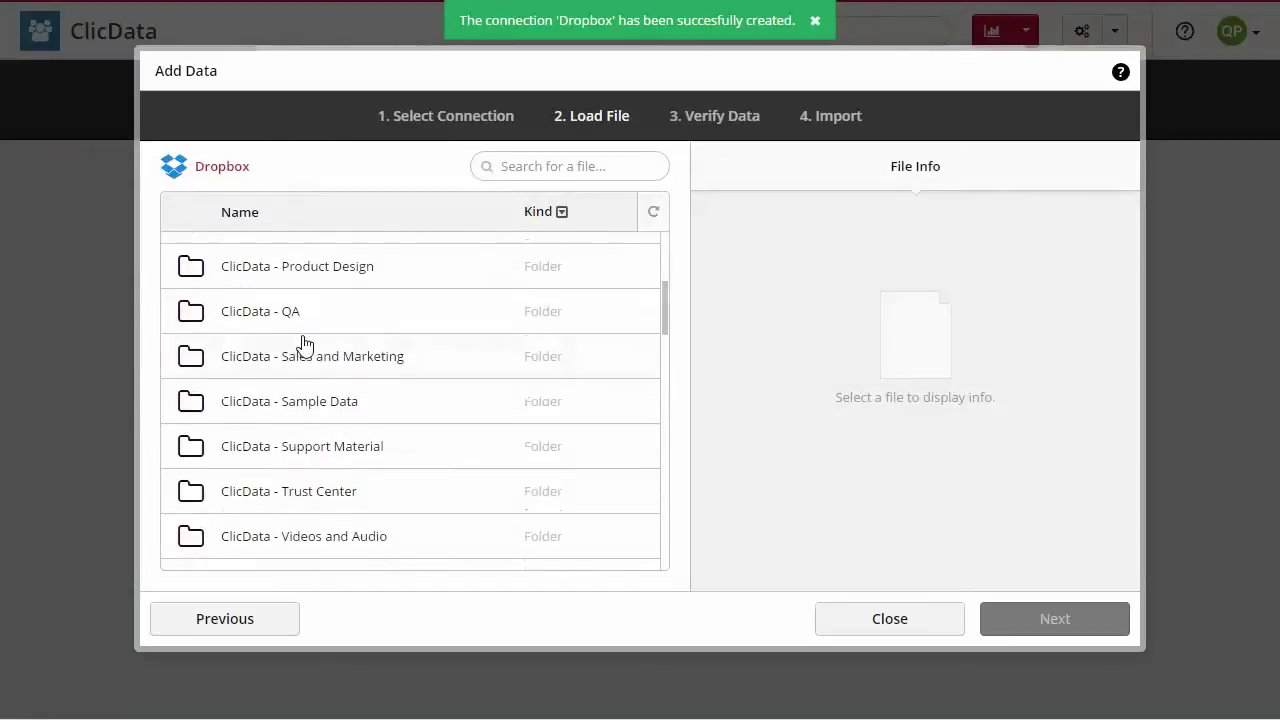
{"action": "double_click", "coordinate": [404, 403]}
{"action": "scroll", "coordinate": [398, 405], "scroll_direction": "down", "scroll_amount": 2}
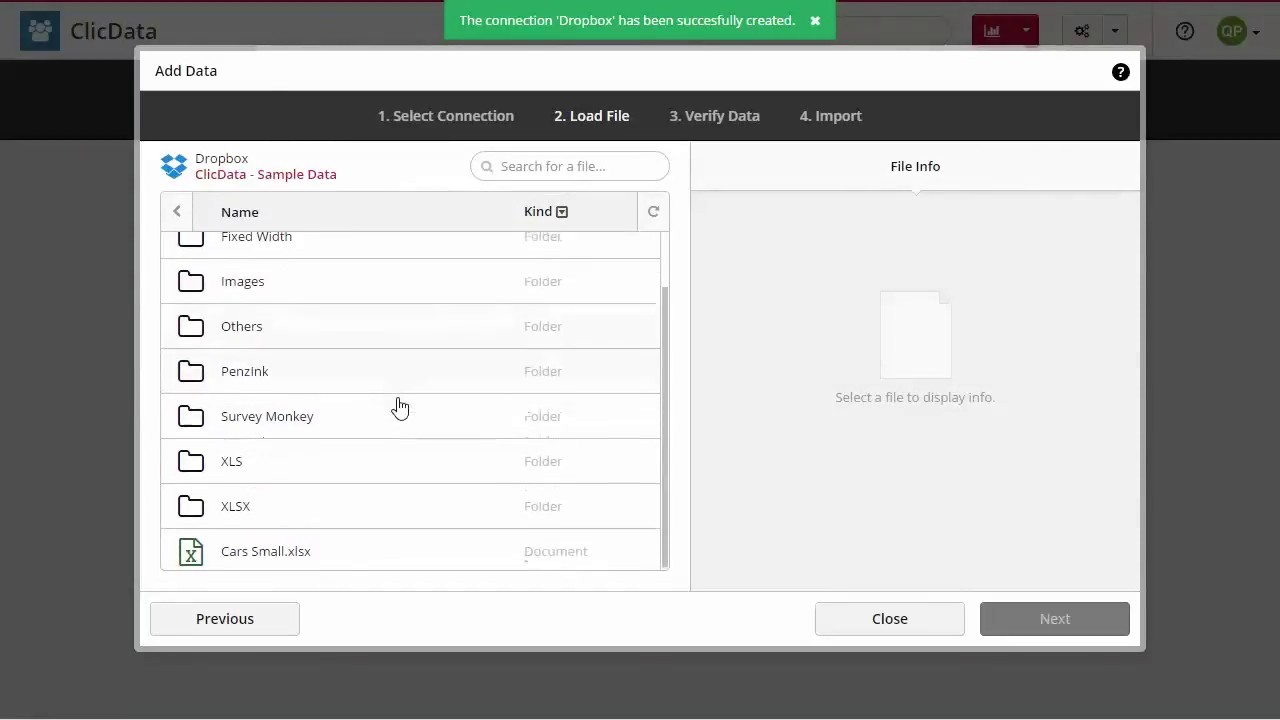
{"action": "left_click", "coordinate": [294, 555]}
Import Cars Small.xlsx through the Verify and Import pages, then close back to Home
{"action": "left_click", "coordinate": [1058, 620]}
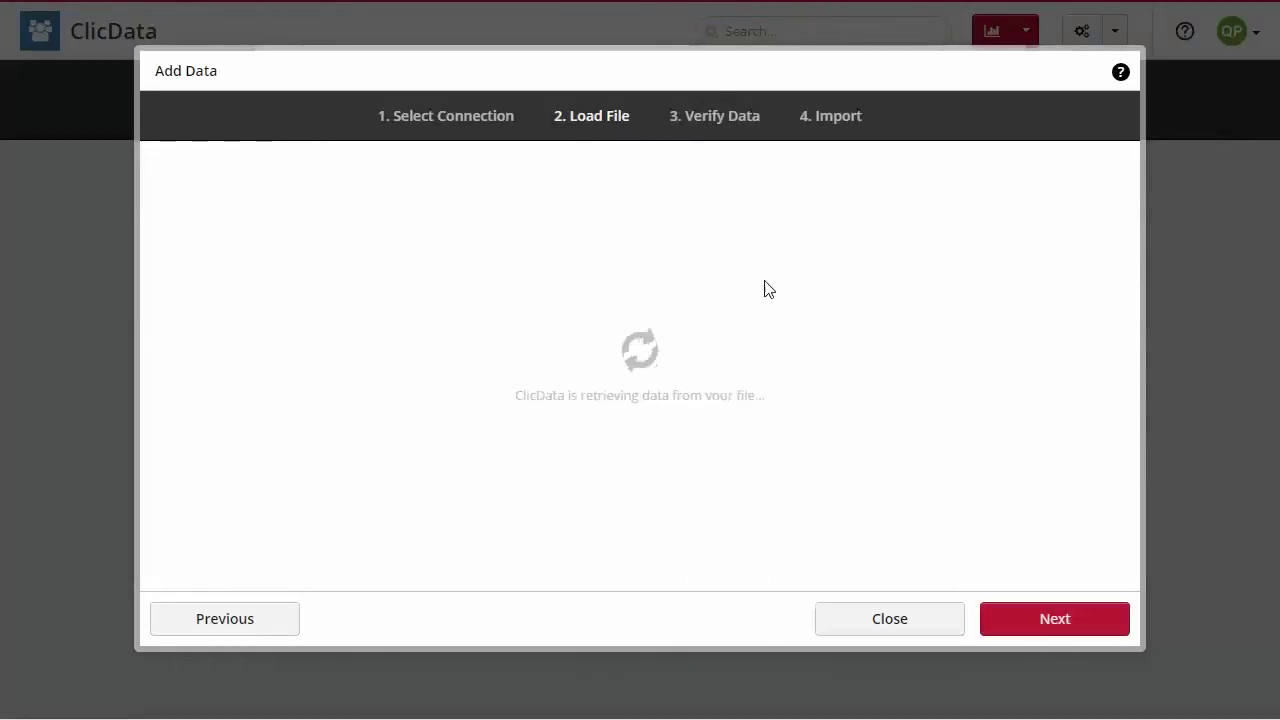
{"action": "left_click", "coordinate": [1057, 617]}
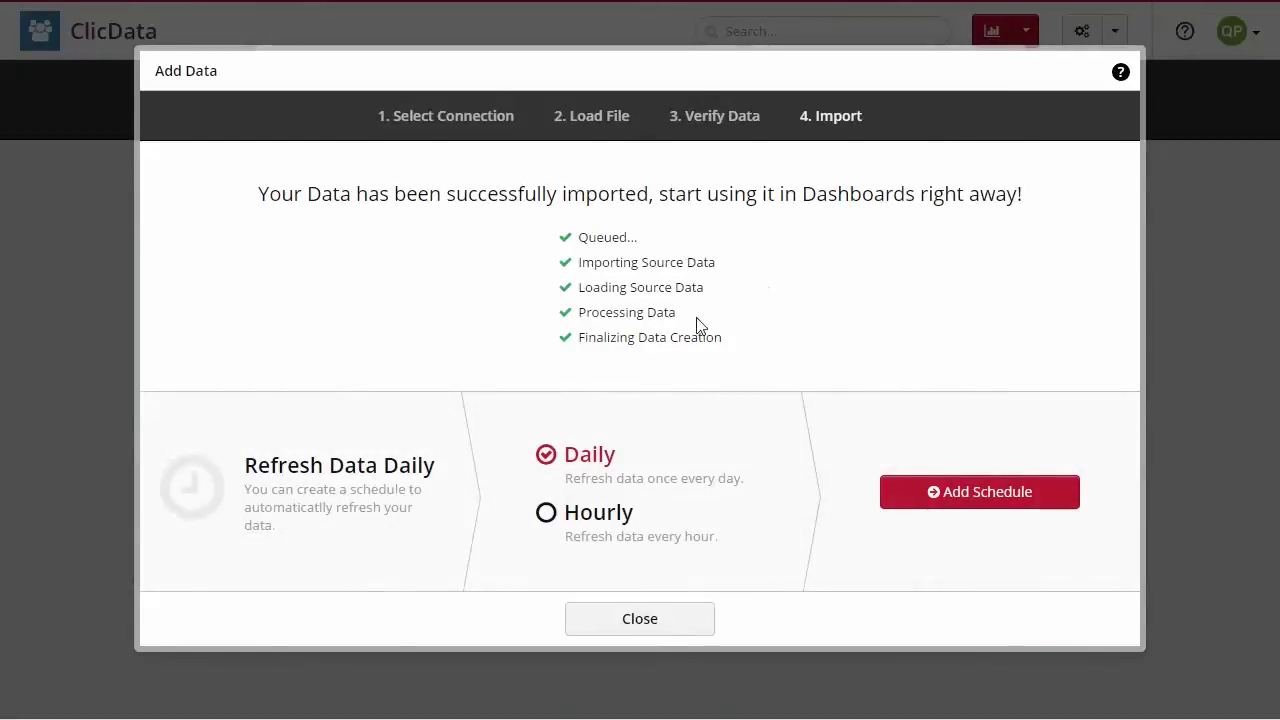
{"action": "left_click", "coordinate": [700, 627]}
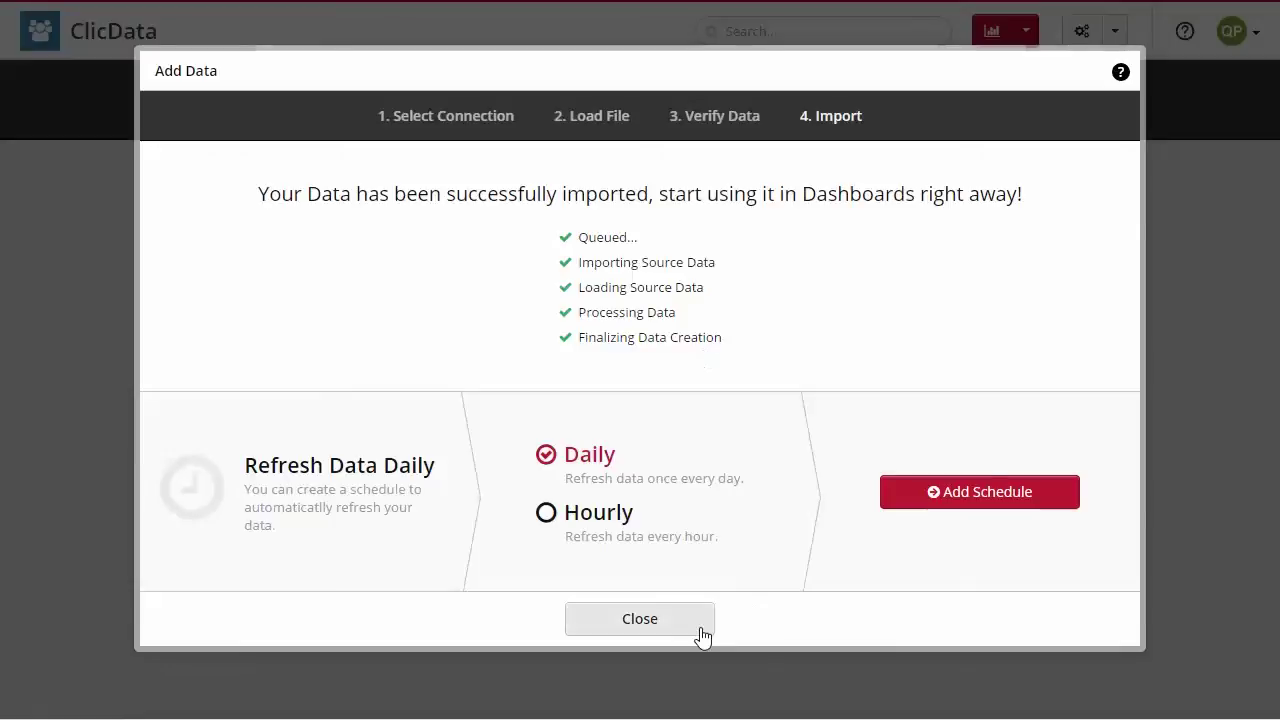
{"action": "left_click", "coordinate": [955, 555]}
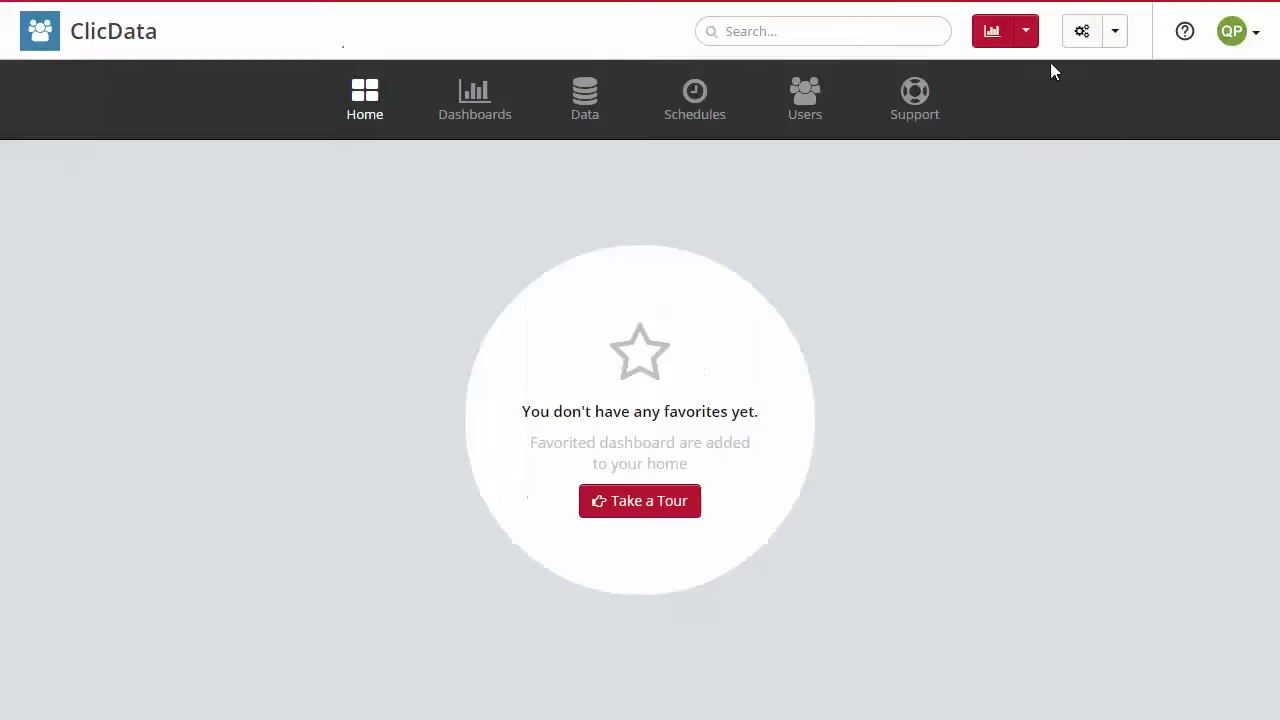
Create a new dashboard 'My Dashboard' using the Opal White theme and Ocre colour scheme
{"action": "left_click", "coordinate": [1026, 46]}
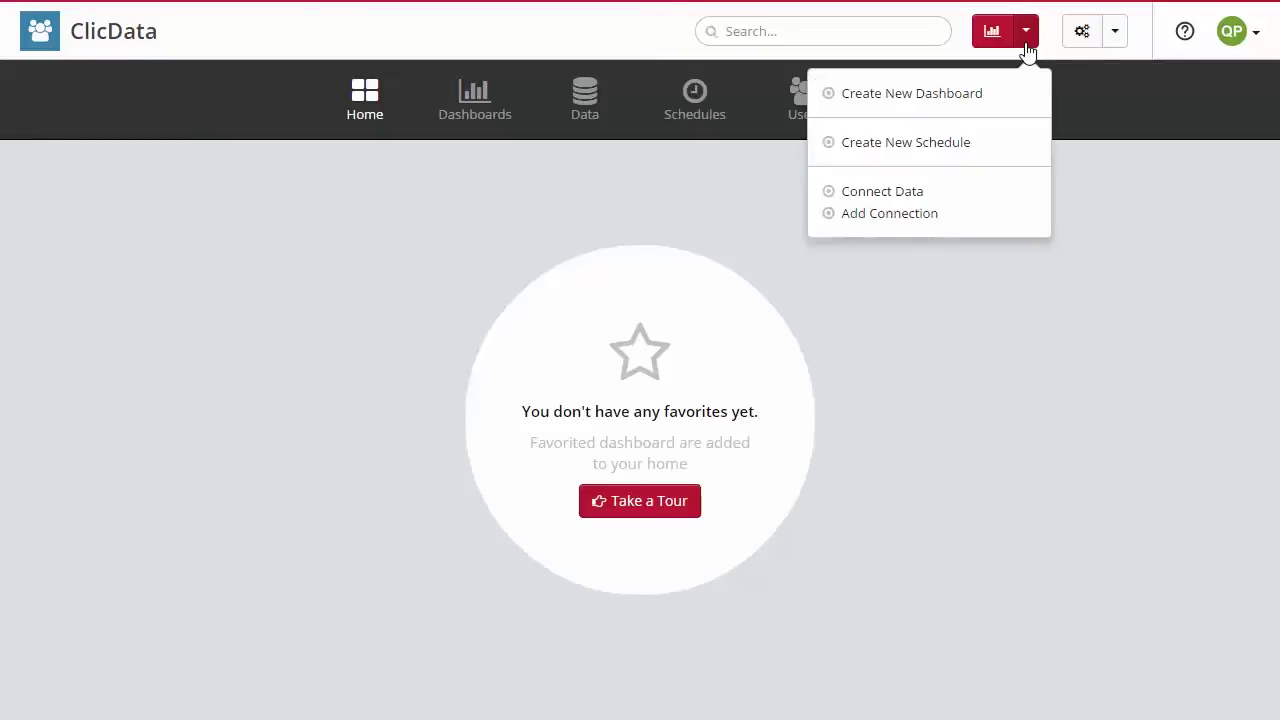
{"action": "left_click", "coordinate": [940, 94]}
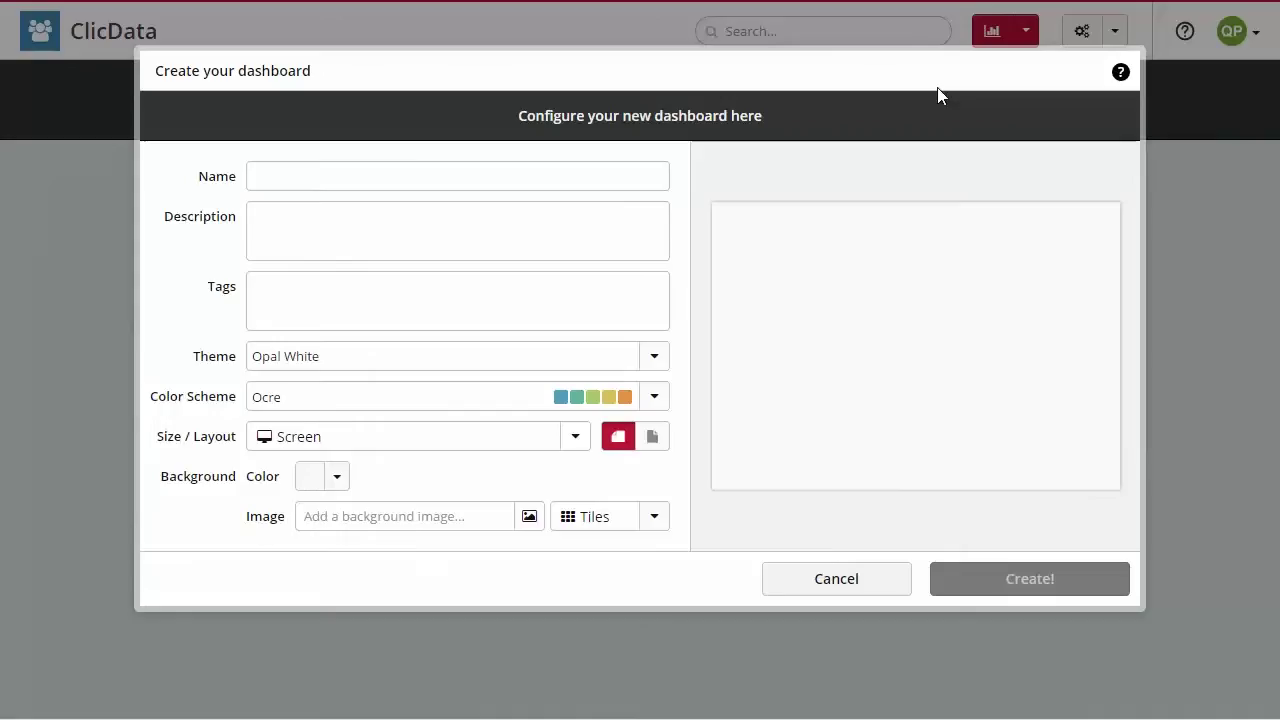
{"action": "left_click", "coordinate": [485, 163]}
{"action": "type", "text": "My Dashboard"}
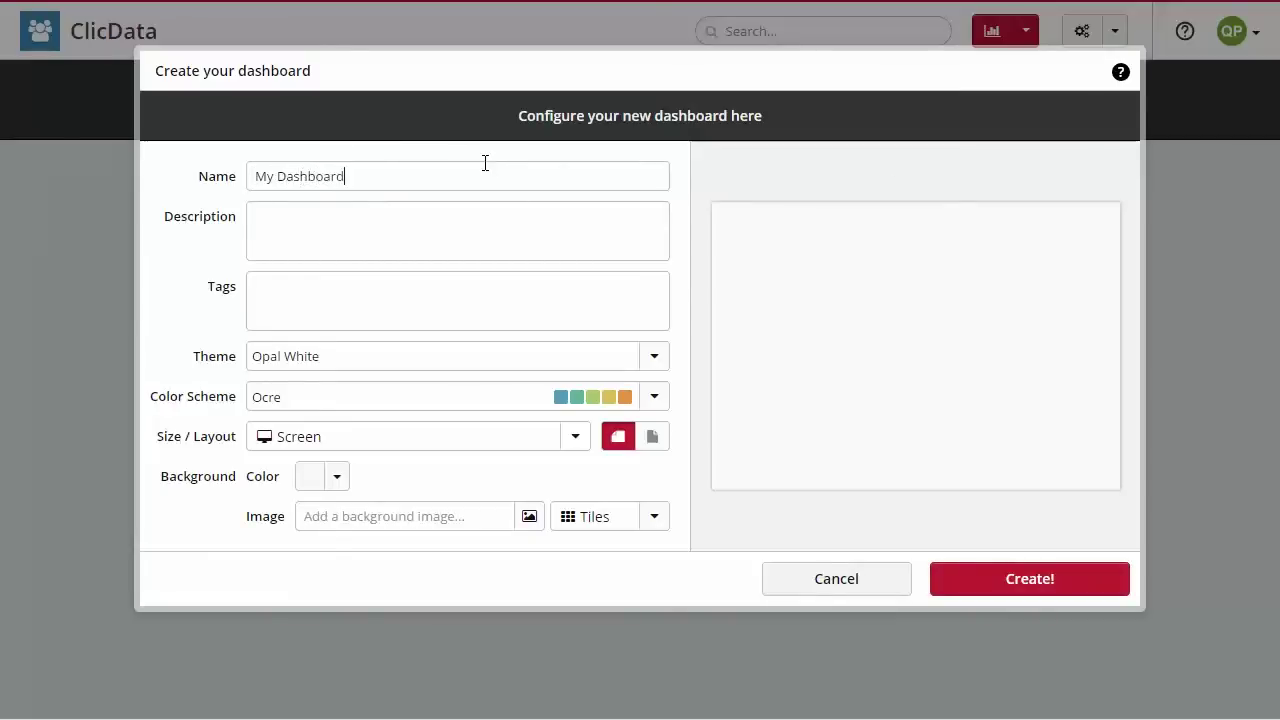
{"action": "left_click", "coordinate": [588, 358]}
{"action": "left_click", "coordinate": [562, 360]}
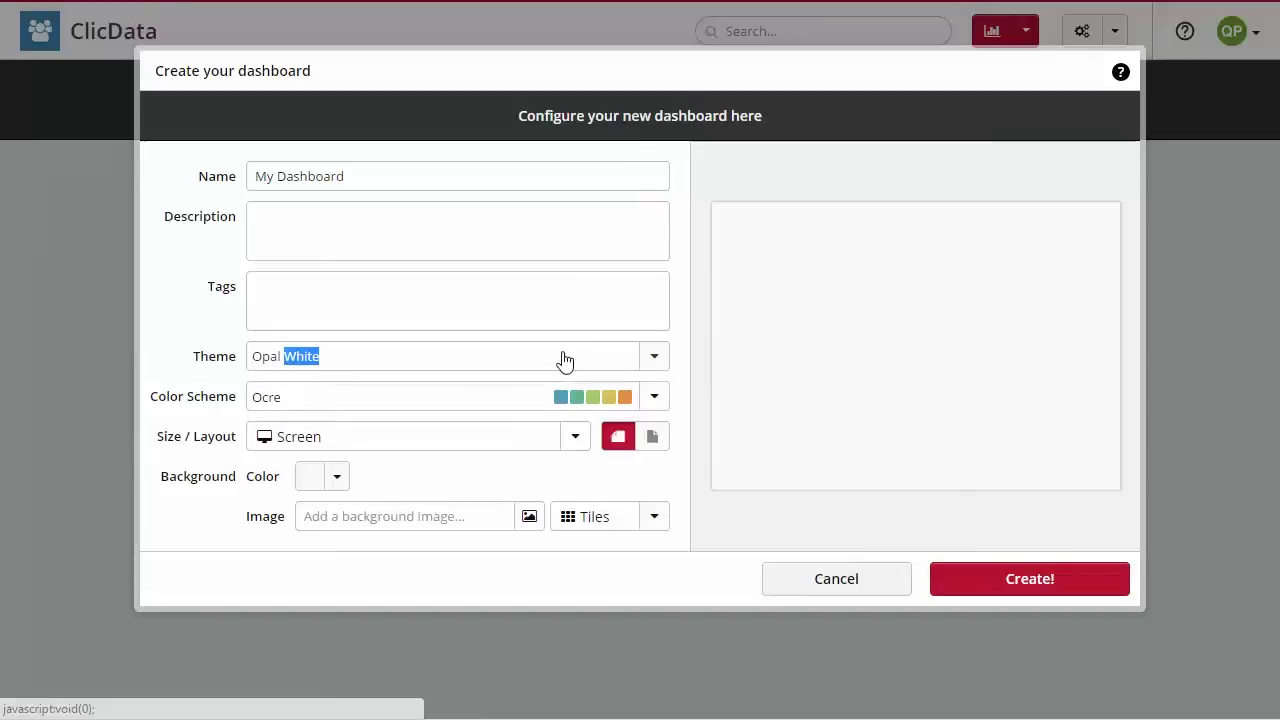
{"action": "left_click", "coordinate": [551, 398]}
{"action": "left_click", "coordinate": [551, 398]}
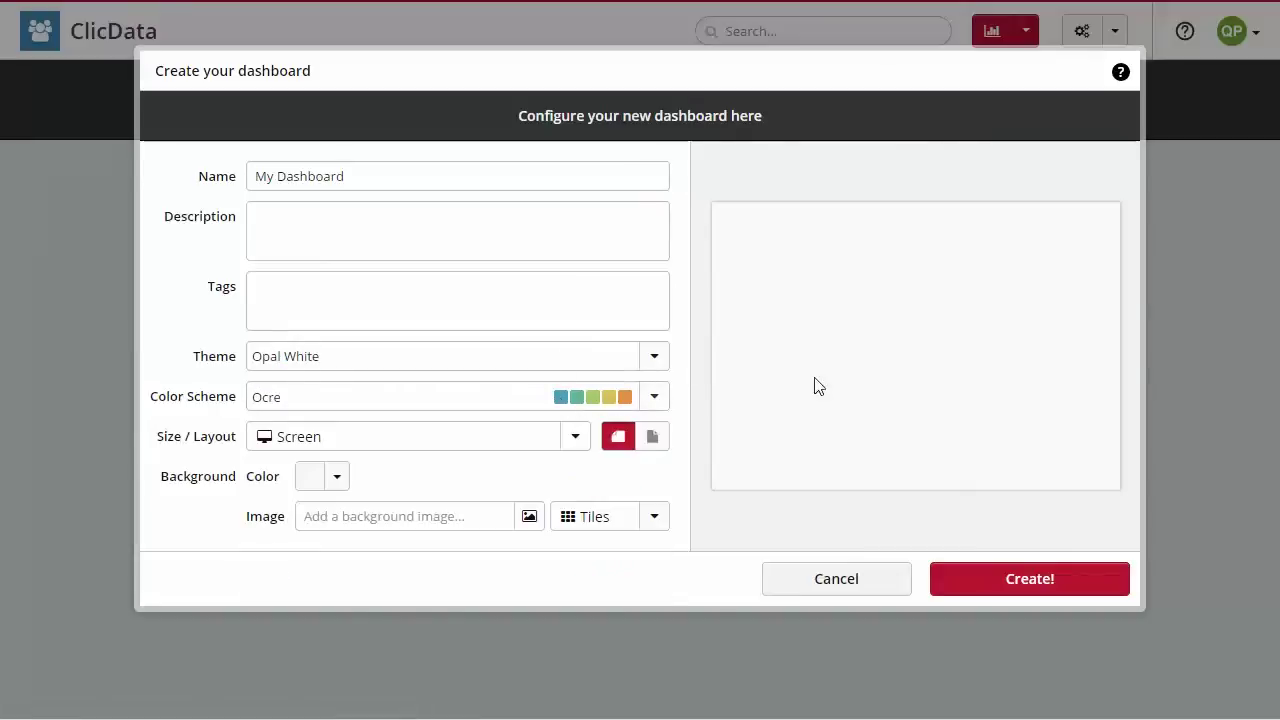
{"action": "left_click", "coordinate": [1015, 587]}
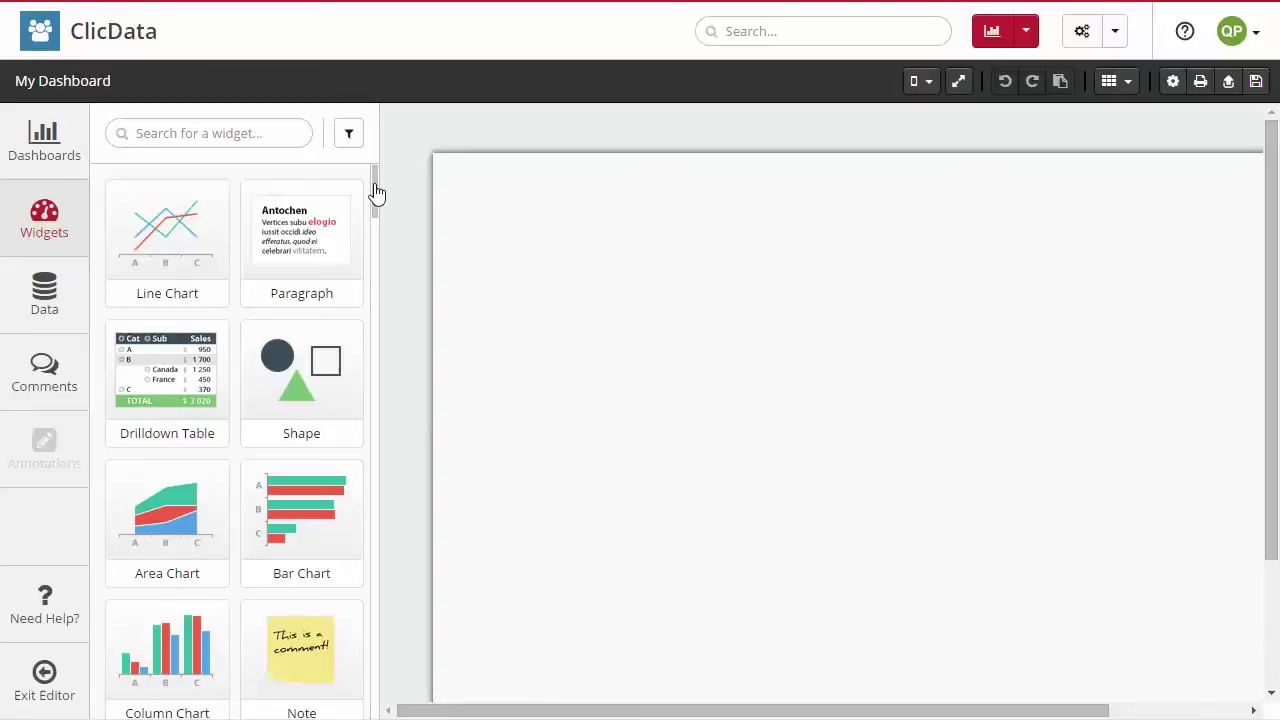
Drag a column chart widget onto the My Dashboard canvas
{"action": "mouse_move", "coordinate": [376, 195]}
{"action": "left_mouse_down"}
{"action": "mouse_move", "coordinate": [374, 234]}
{"action": "mouse_move", "coordinate": [375, 180]}
{"action": "left_mouse_up"}
{"action": "left_click_drag", "start_coordinate": [165, 650], "coordinate": [647, 294]}
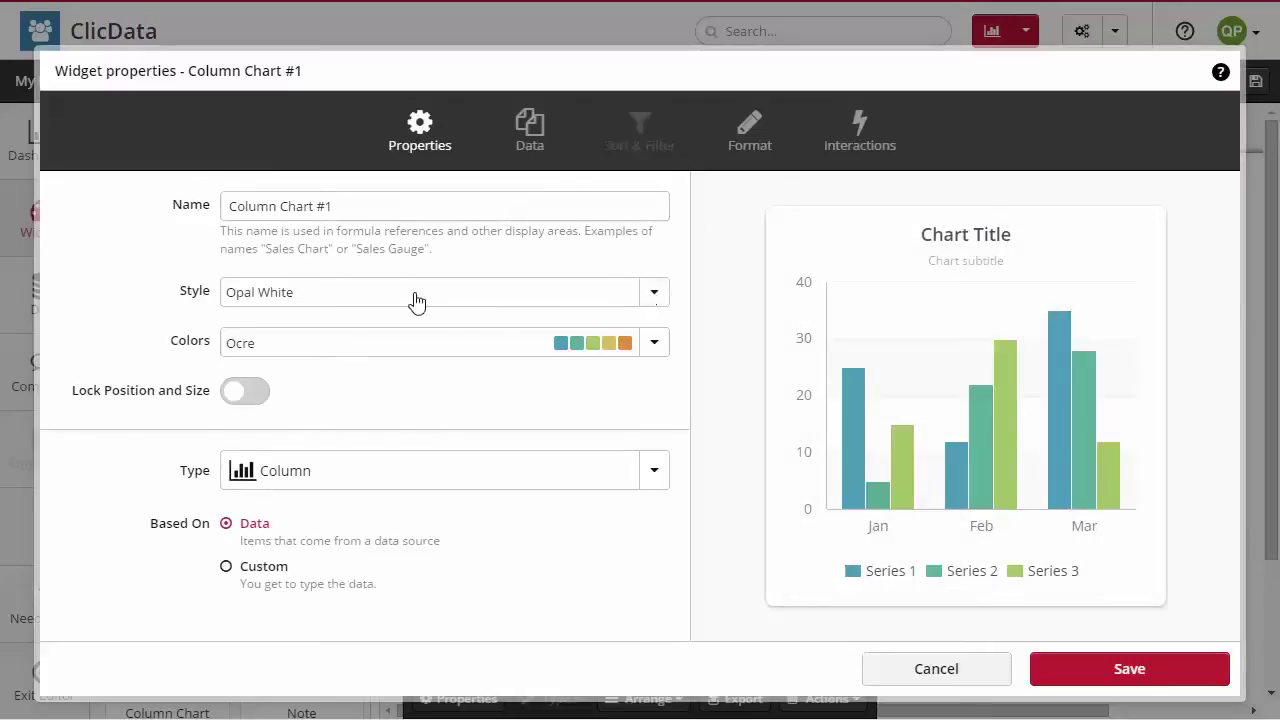
Switch the chart widget to the dark Opal Black style
{"action": "left_click_drag", "start_coordinate": [373, 206], "coordinate": [212, 210]}
{"action": "left_click", "coordinate": [370, 203]}
{"action": "left_click", "coordinate": [455, 292]}
{"action": "left_click", "coordinate": [258, 343]}
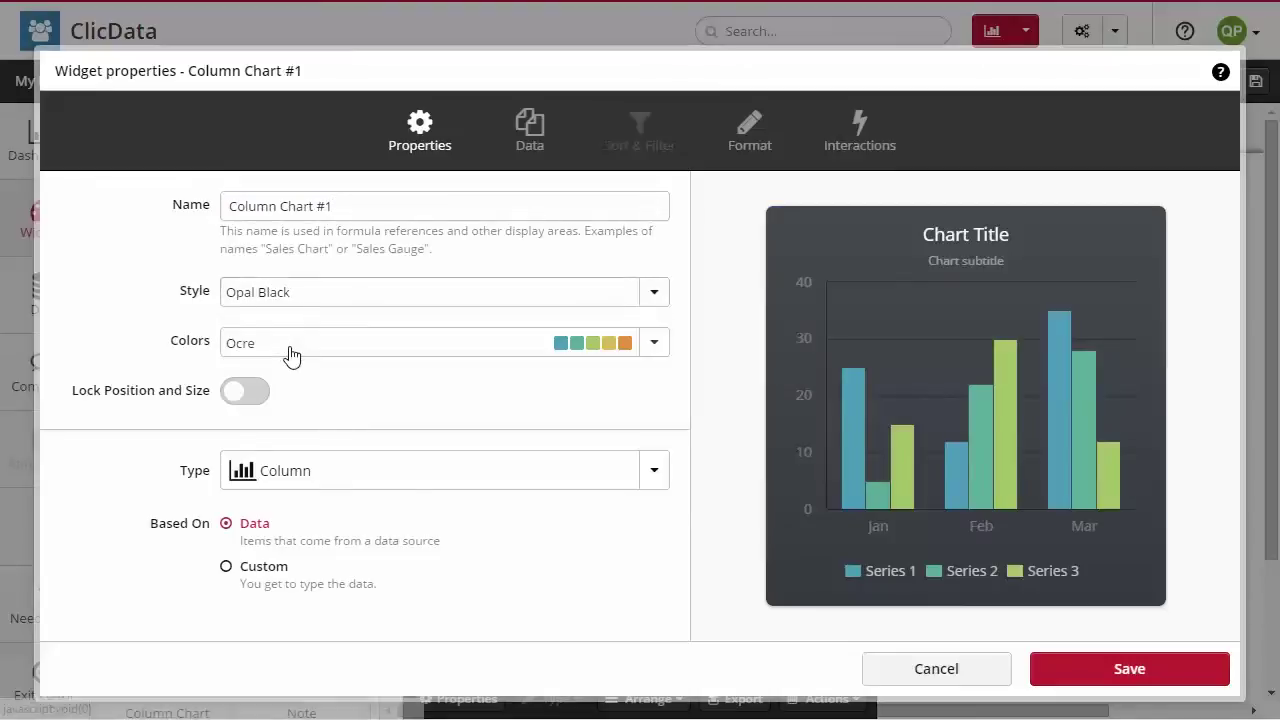
Bind Cars Small.xlsx: Quantity as values, Sales Date as categories, Car Model as series
{"action": "left_click", "coordinate": [532, 132]}
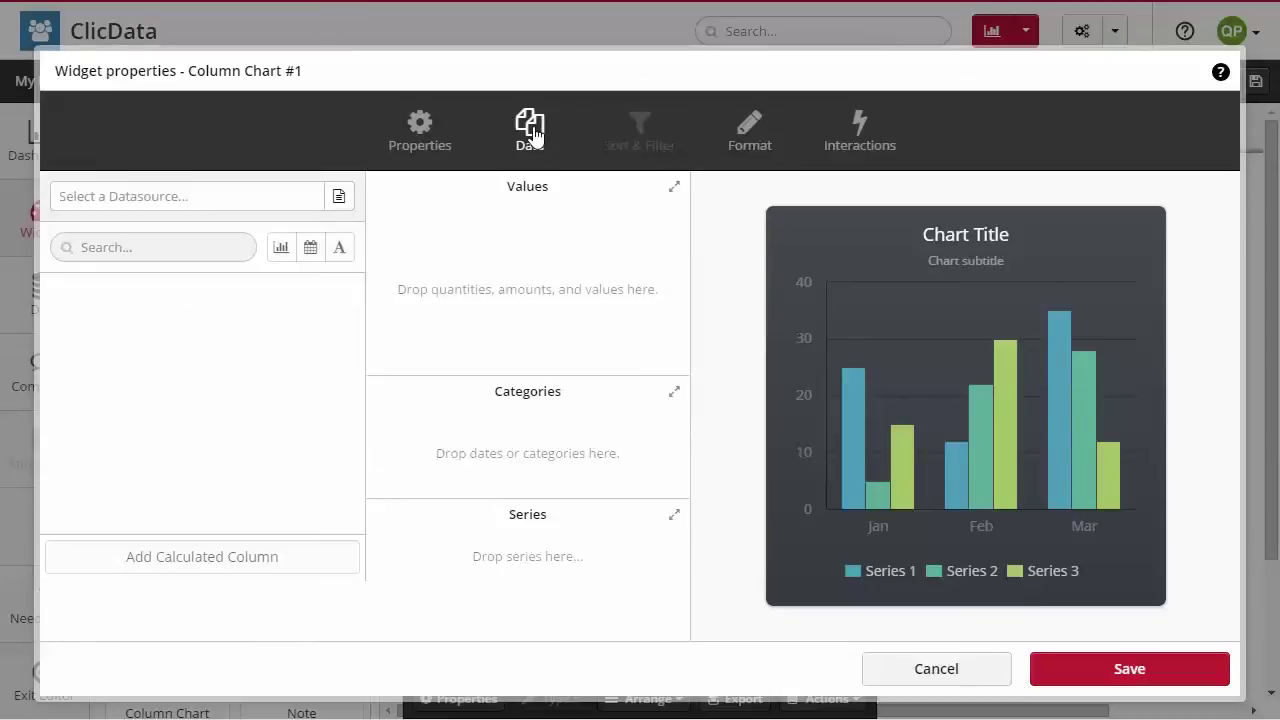
{"action": "left_click", "coordinate": [341, 195]}
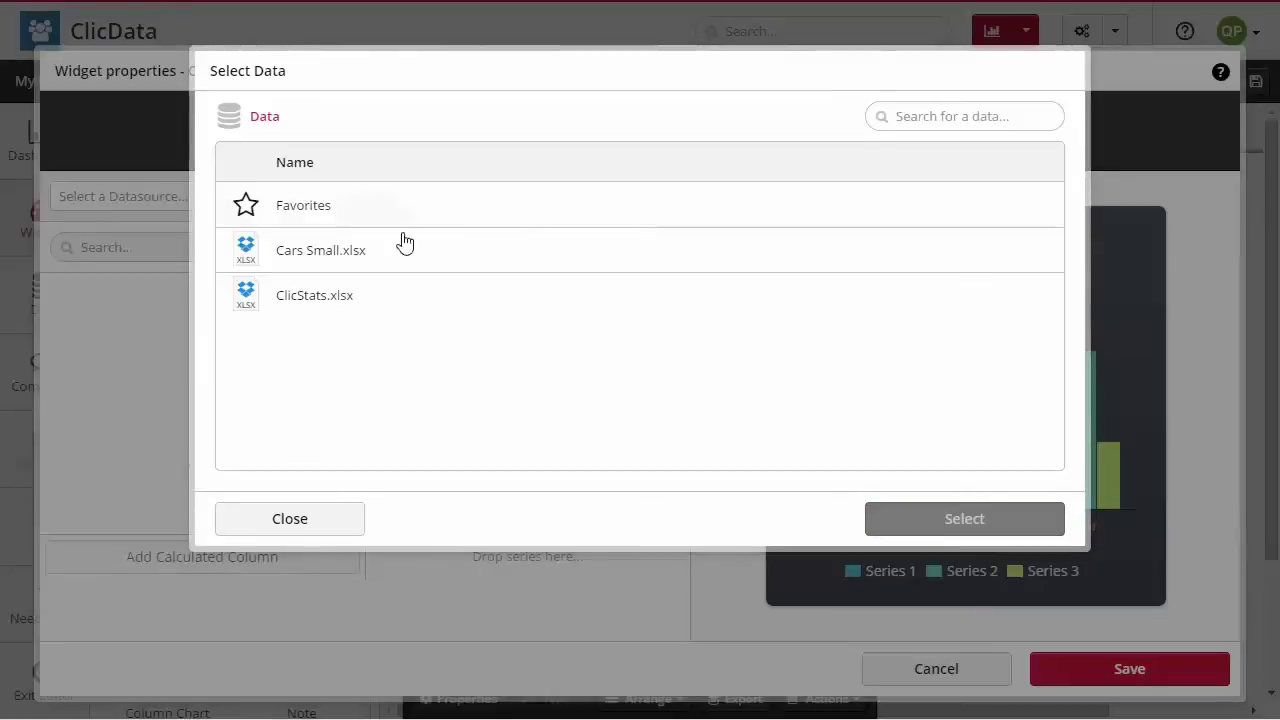
{"action": "left_click", "coordinate": [404, 252]}
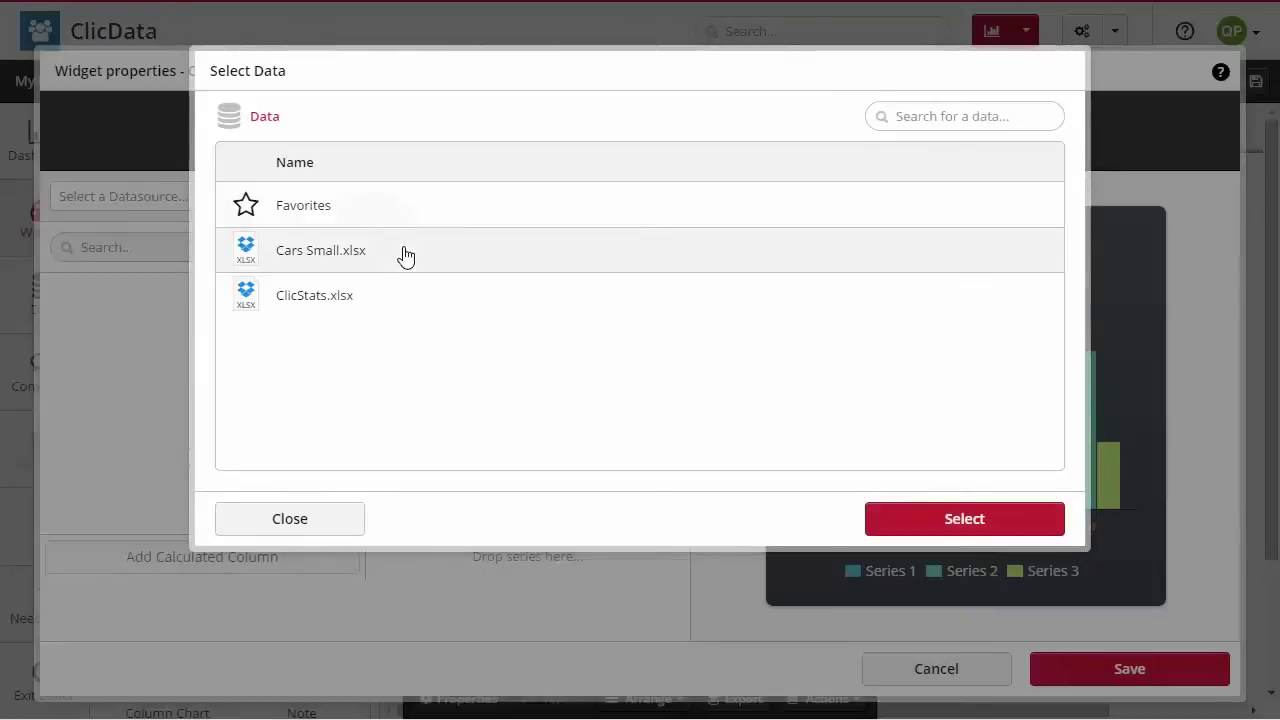
{"action": "left_click", "coordinate": [962, 512]}
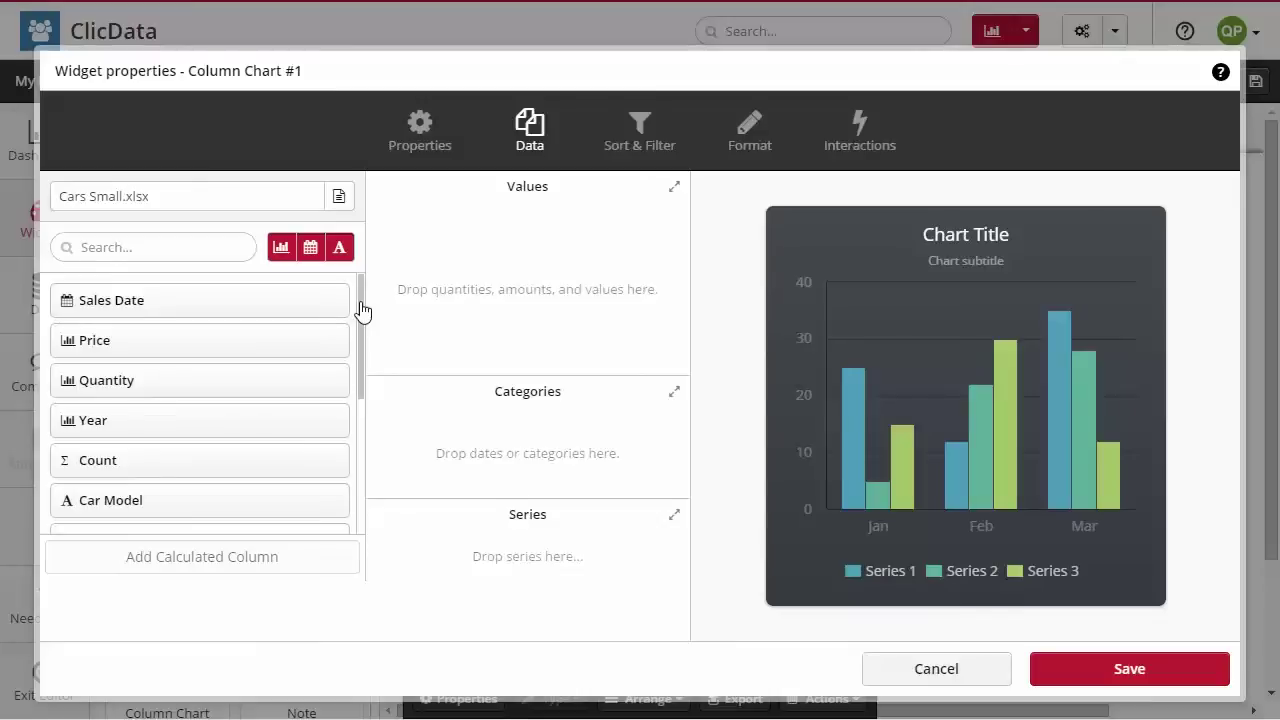
{"action": "left_click_drag", "start_coordinate": [357, 392], "coordinate": [527, 284]}
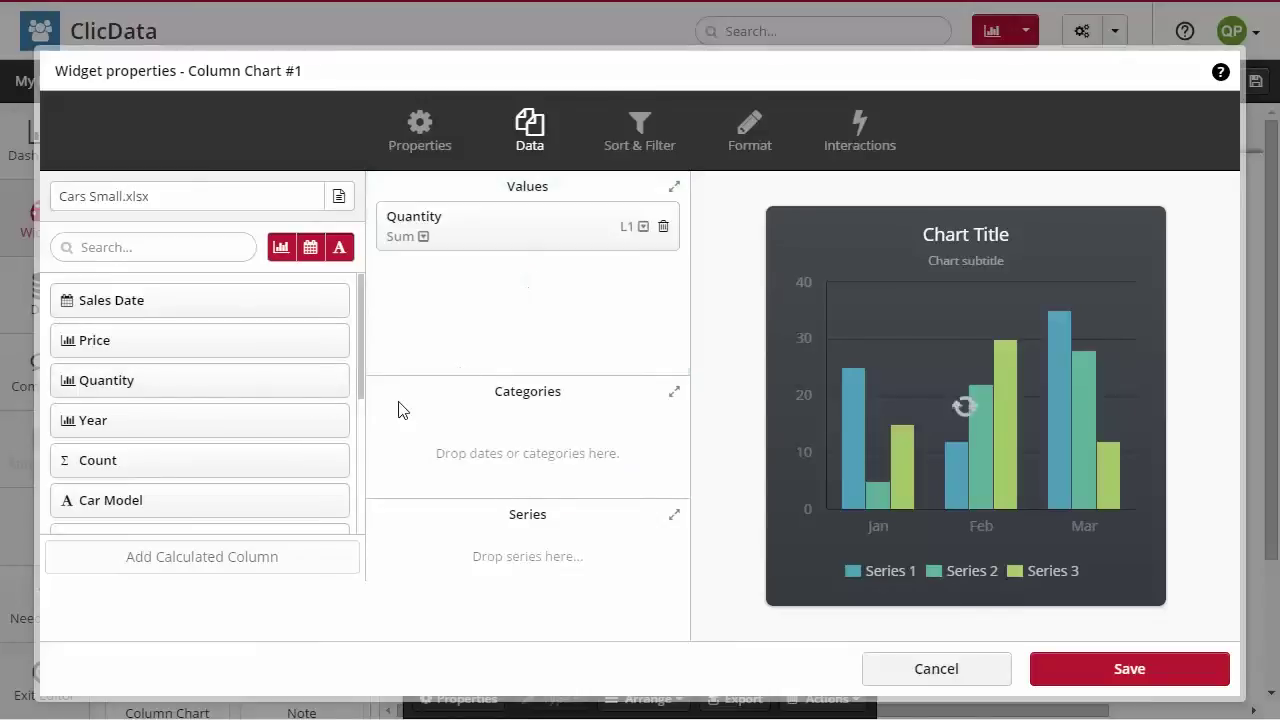
{"action": "left_click_drag", "start_coordinate": [290, 300], "coordinate": [508, 440]}
{"action": "left_click_drag", "start_coordinate": [271, 500], "coordinate": [503, 529]}
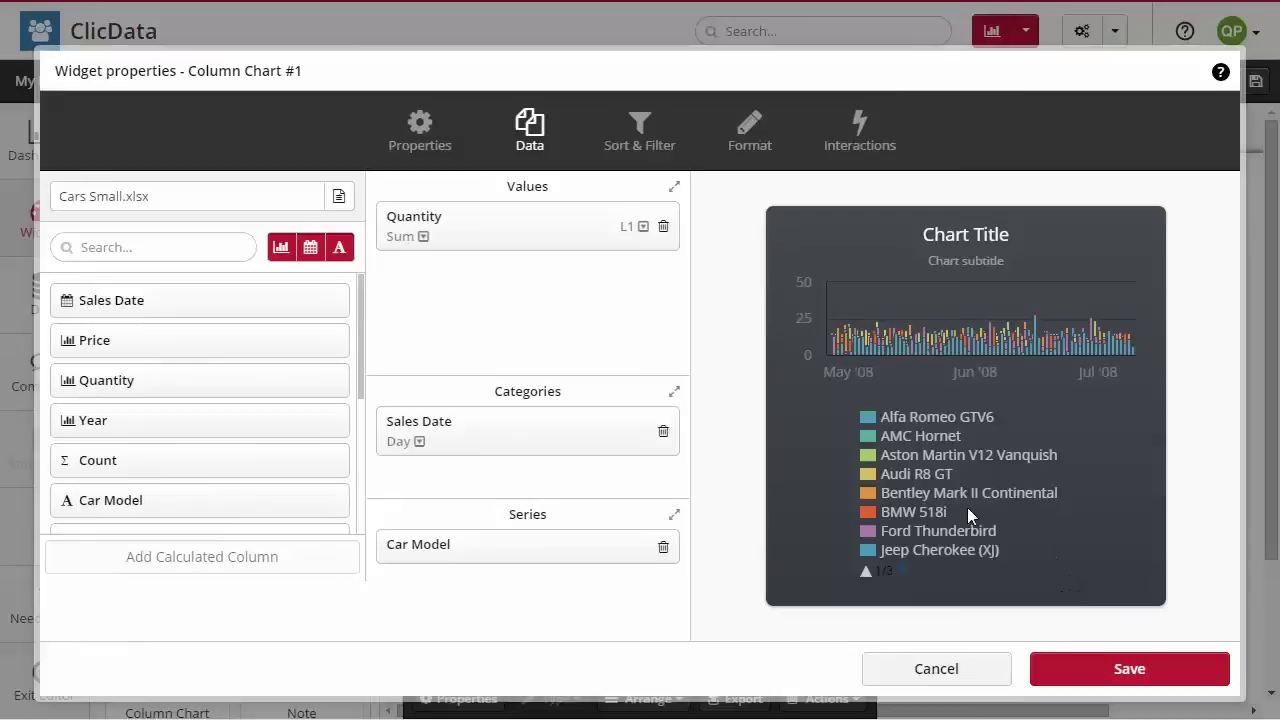
Title the chart 'My Chart' and save the widget settings
{"action": "left_click", "coordinate": [749, 128]}
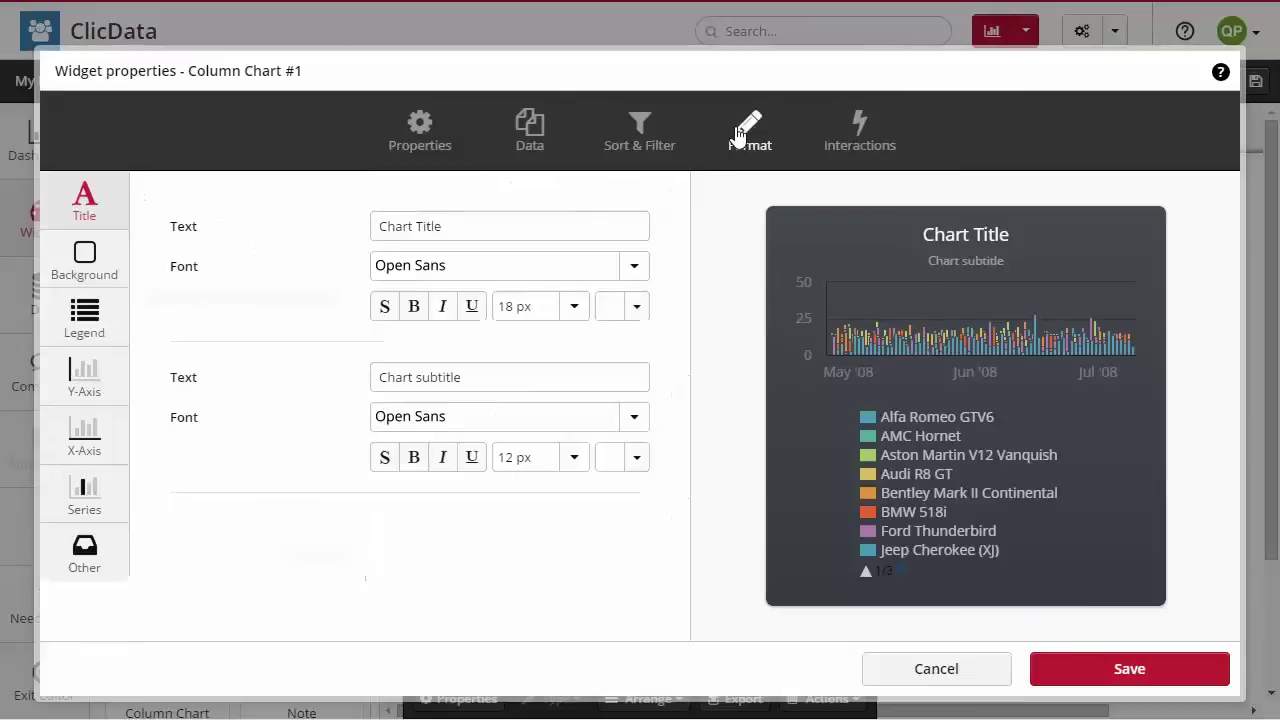
{"action": "left_click_drag", "start_coordinate": [580, 232], "coordinate": [310, 222]}
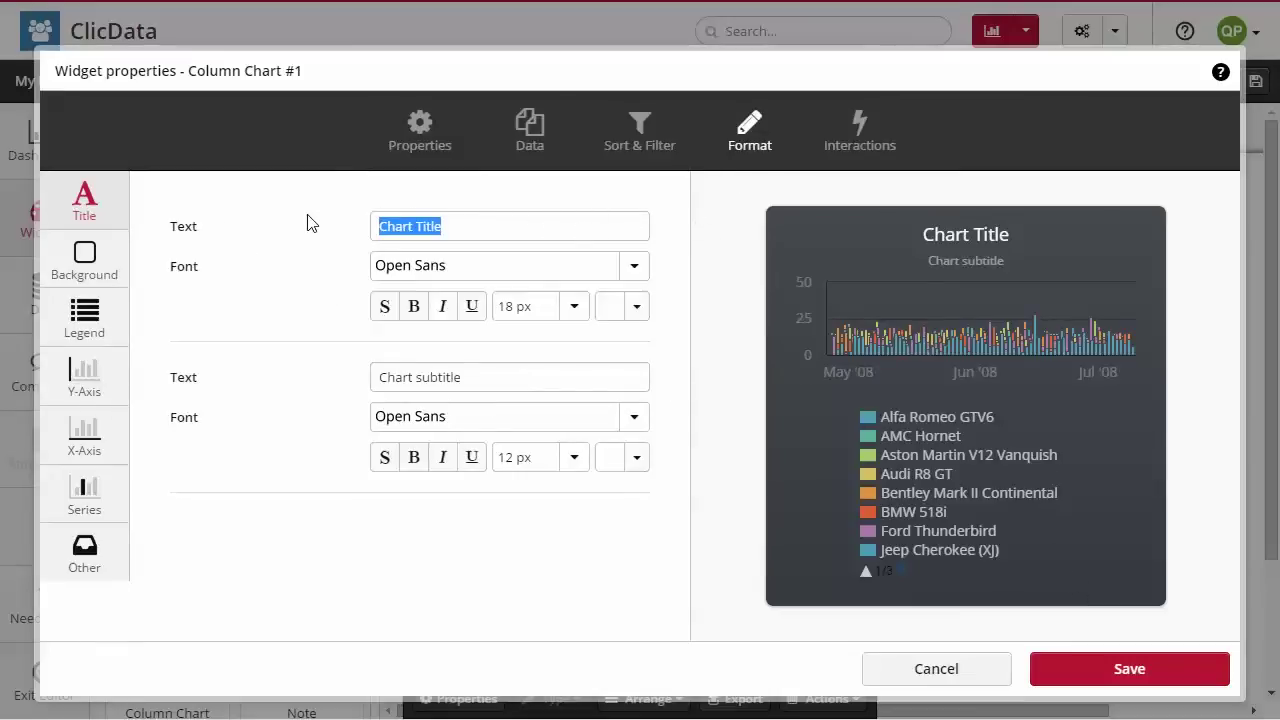
{"action": "type", "text": "My Chart"}
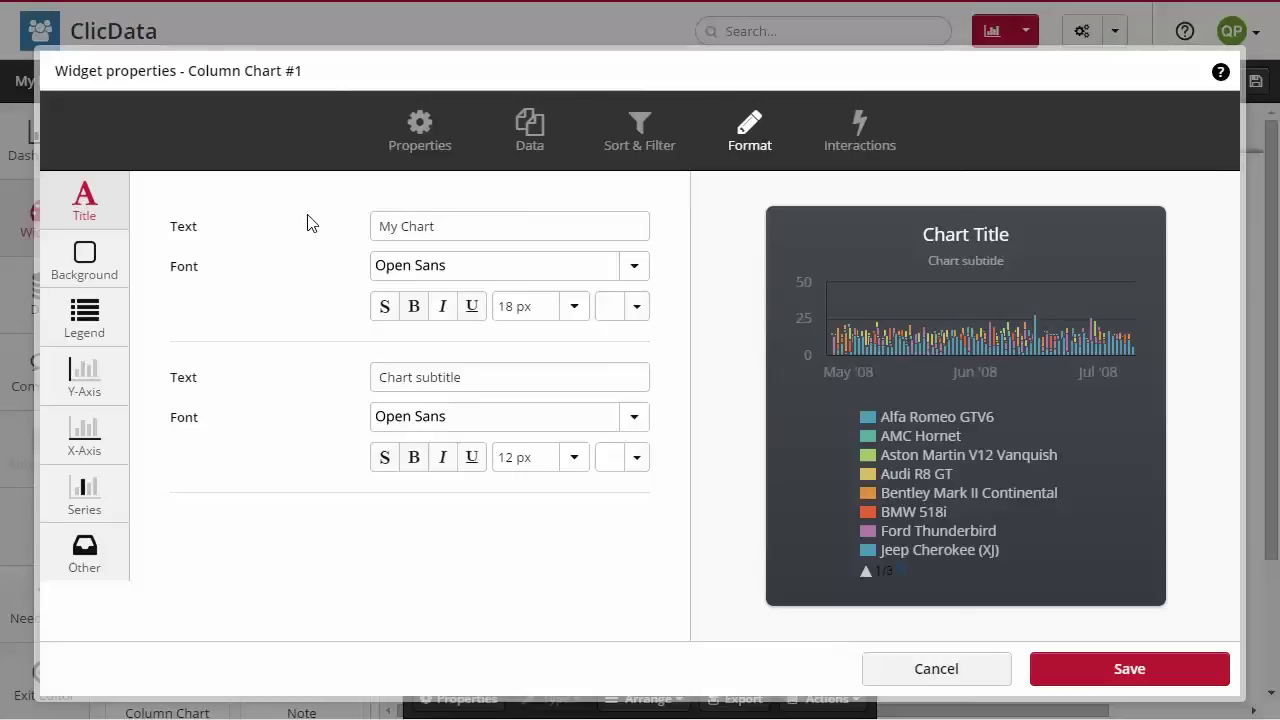
{"action": "left_click", "coordinate": [1130, 668]}
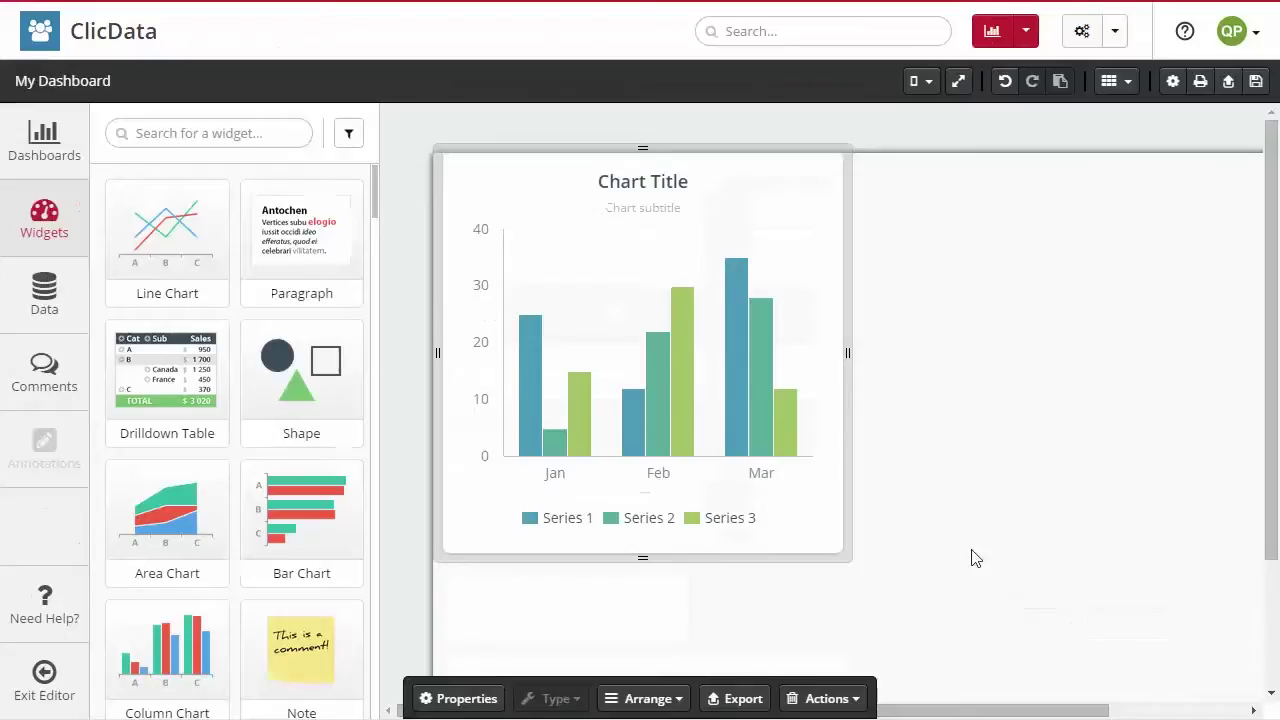
Stretch My Chart across the dashboard width and save the dashboard
{"action": "left_click_drag", "start_coordinate": [850, 560], "coordinate": [1223, 617]}
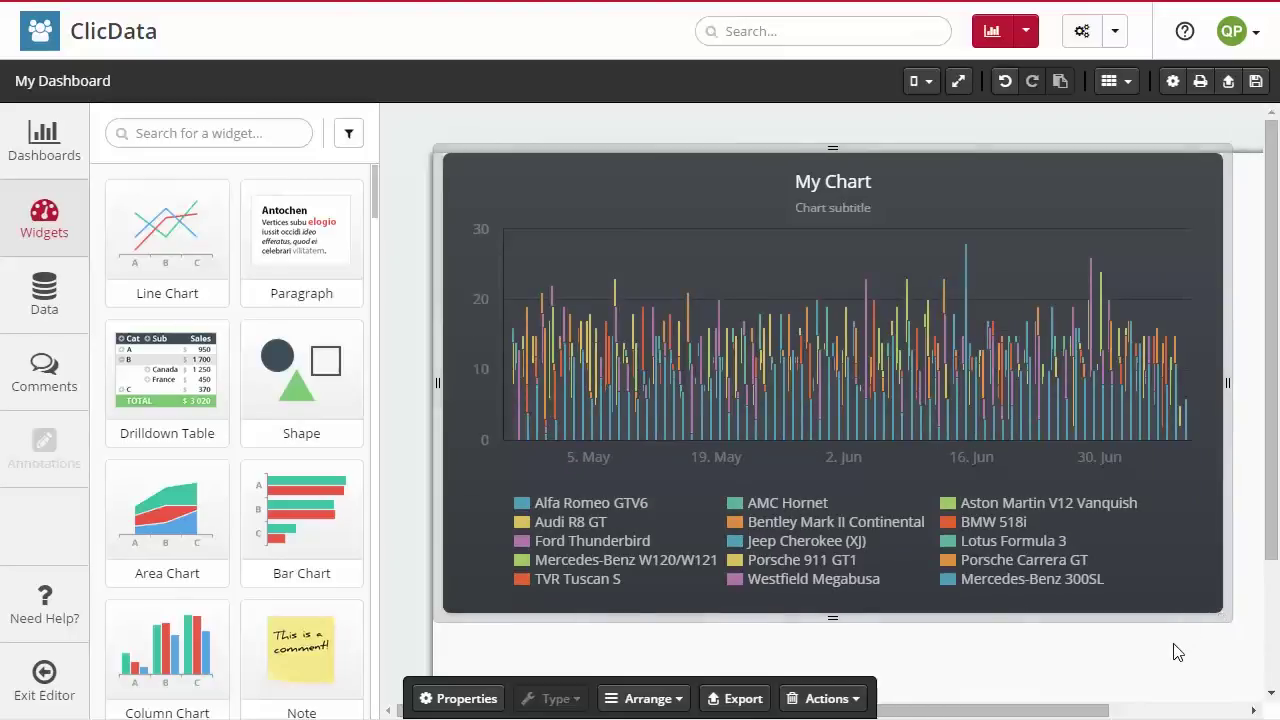
{"action": "left_click", "coordinate": [1178, 652]}
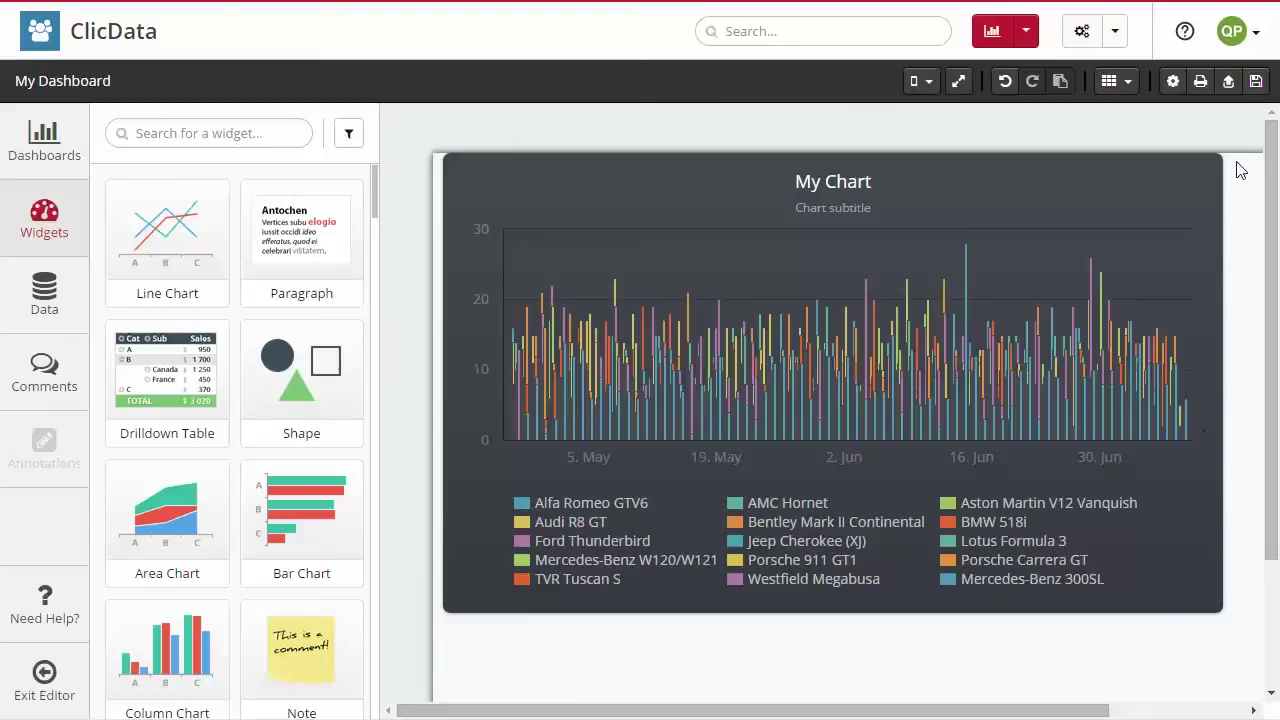
{"action": "left_click", "coordinate": [1257, 86]}
Enable My Dashboard's live link with Public permission, select its URL, and save
{"action": "left_click", "coordinate": [1172, 81]}
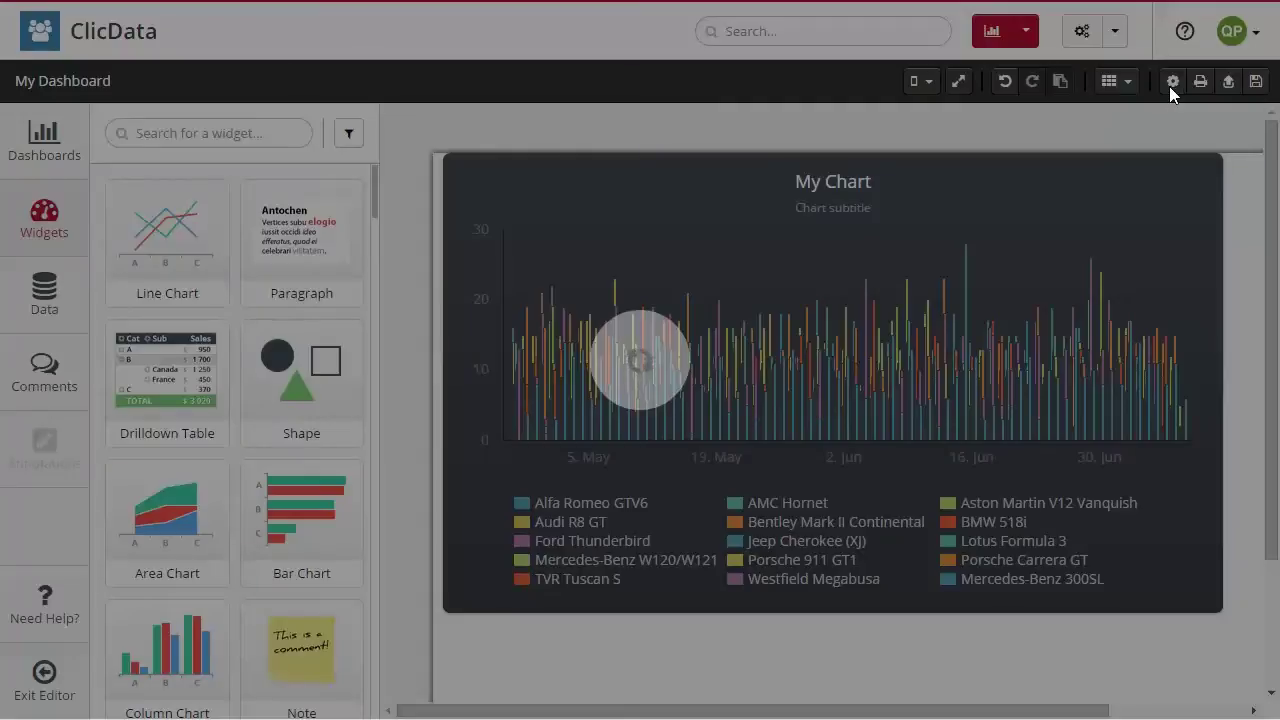
{"action": "left_click", "coordinate": [918, 128]}
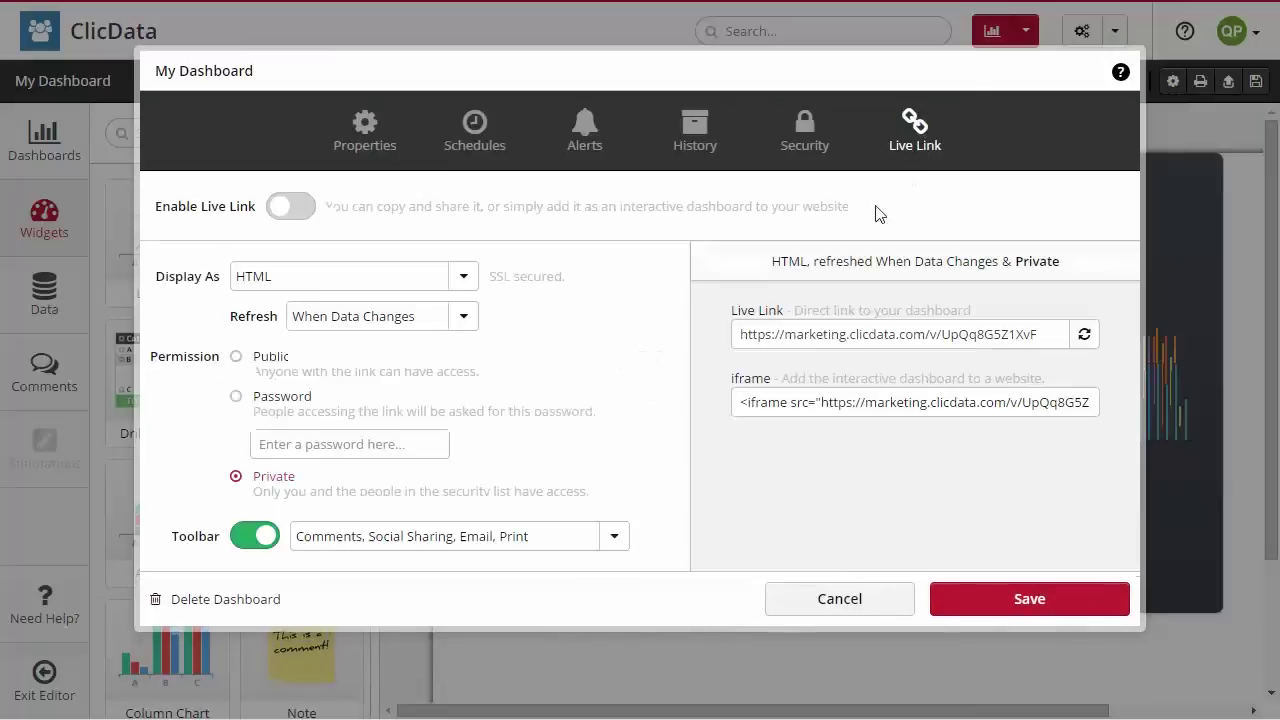
{"action": "left_click", "coordinate": [296, 206]}
{"action": "left_click", "coordinate": [263, 356]}
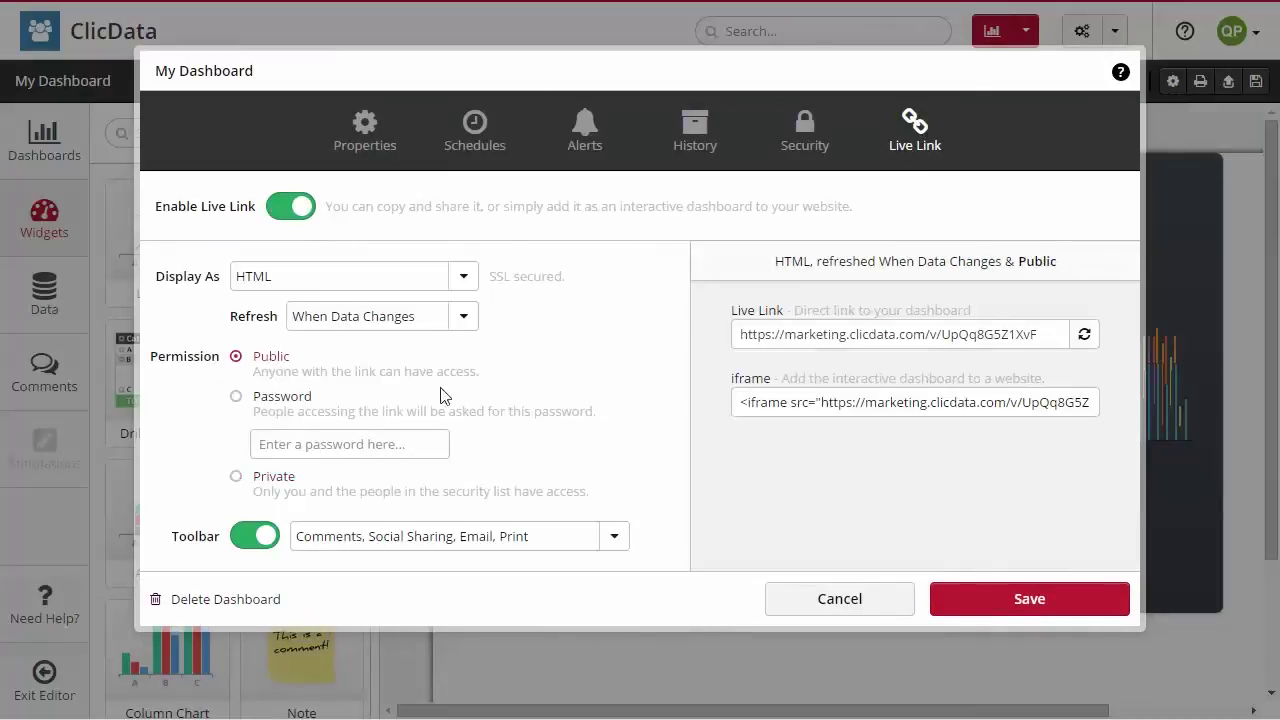
{"action": "left_click_drag", "start_coordinate": [1034, 339], "coordinate": [674, 339]}
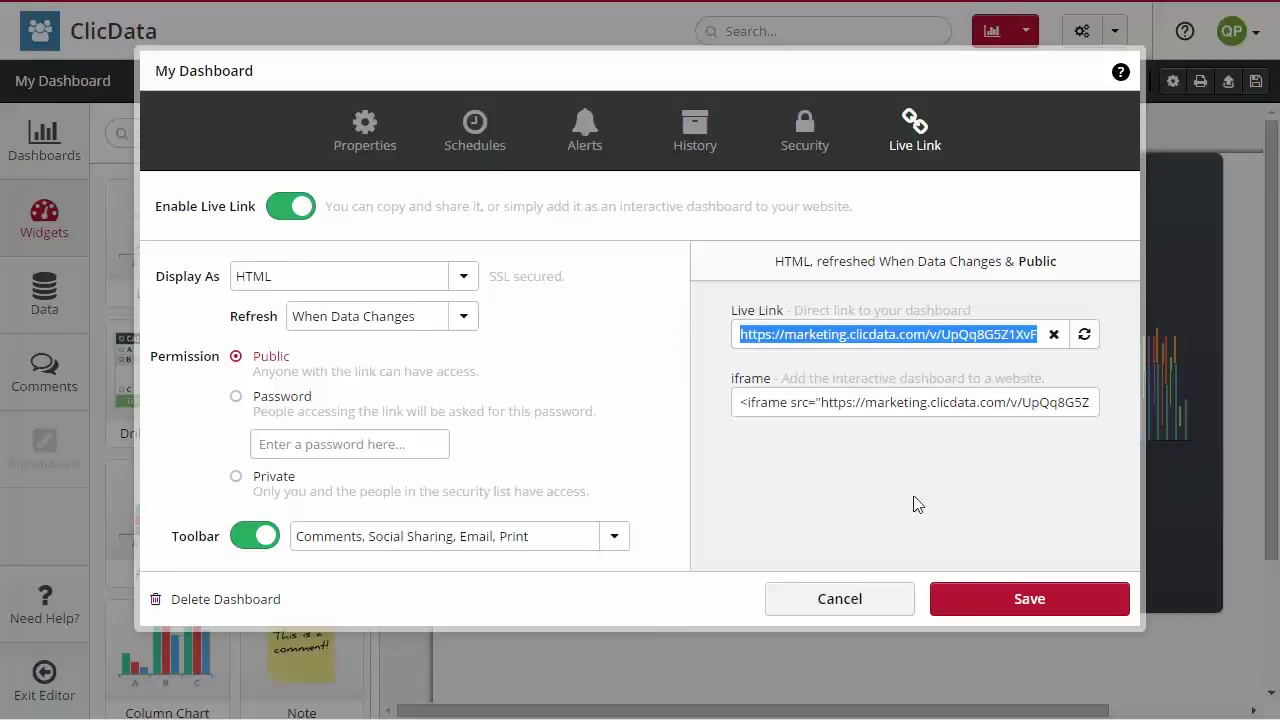
{"action": "left_click", "coordinate": [1006, 598]}
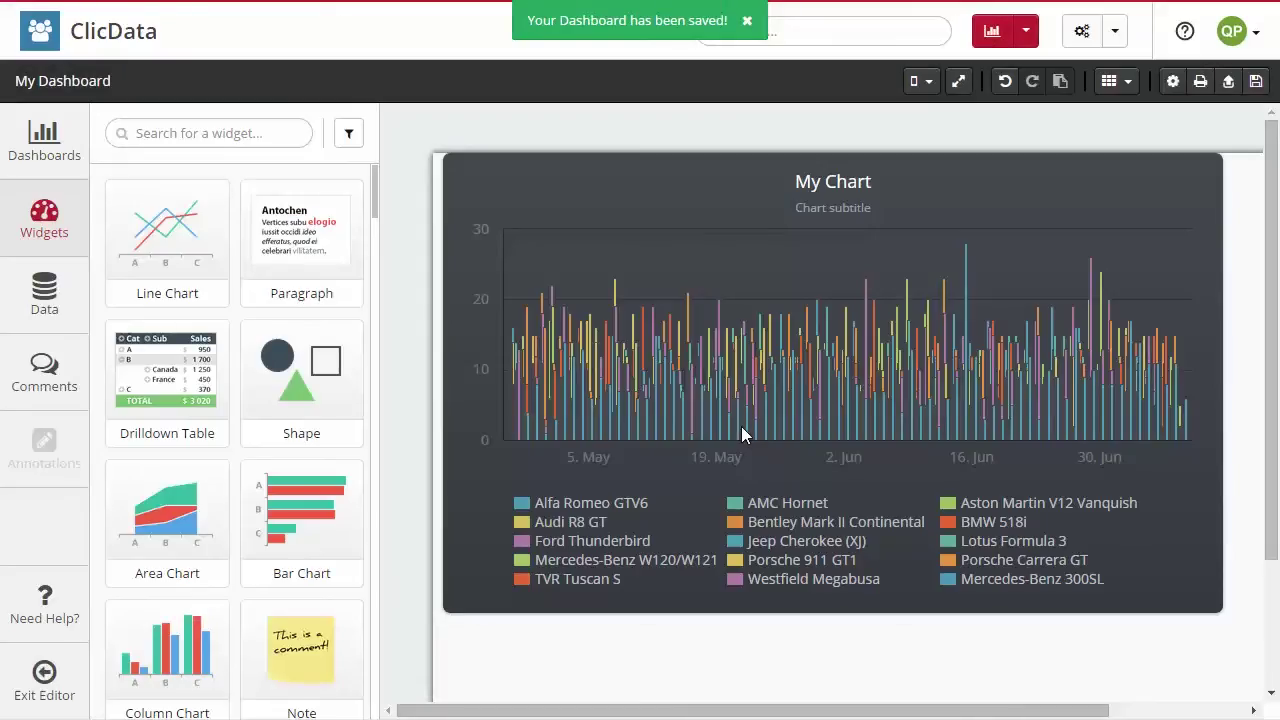